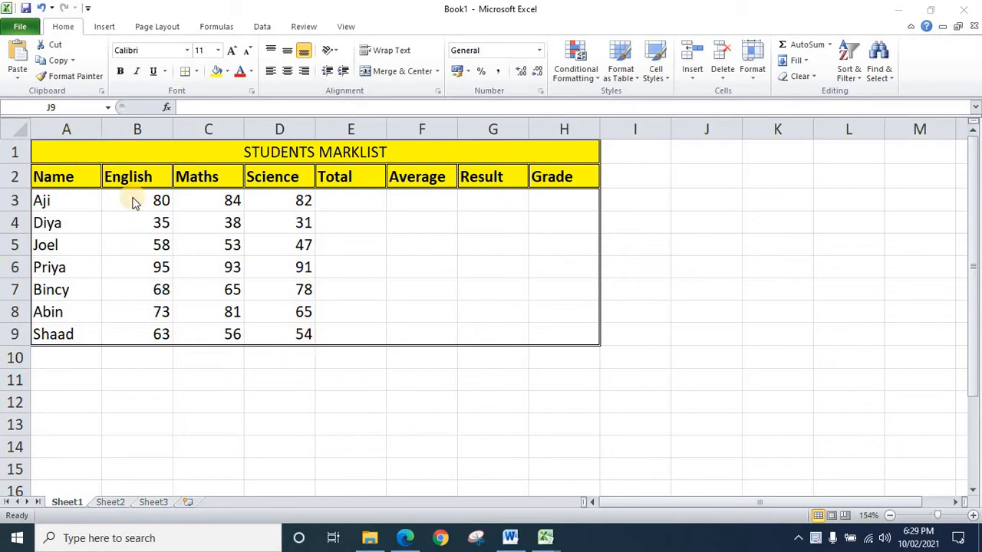
- AutoSum the three subject marks in B3:D3 into the Total cell E3 and fill the formula down to E9
left_click(155, 201)
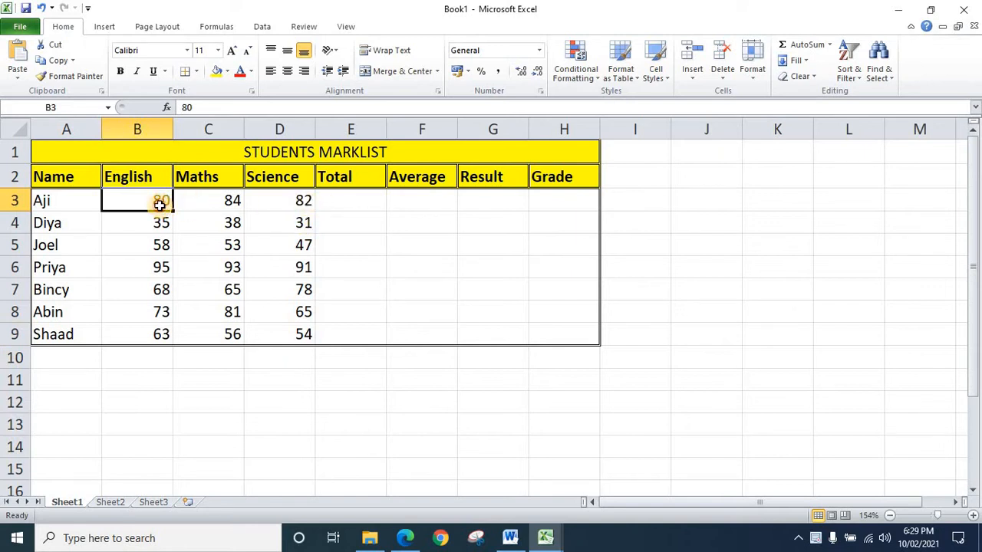
left_click_drag(155, 201, 311, 202)
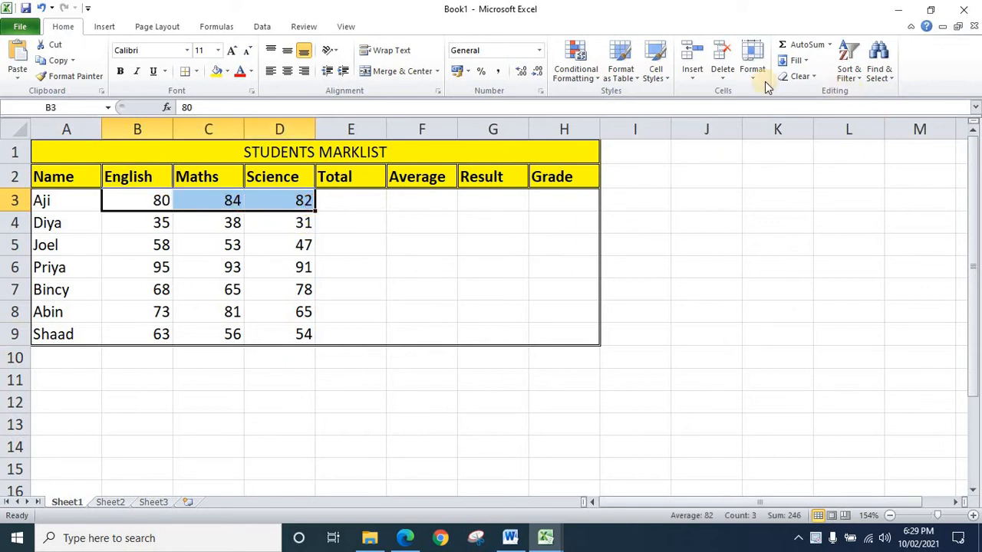
left_click(793, 44)
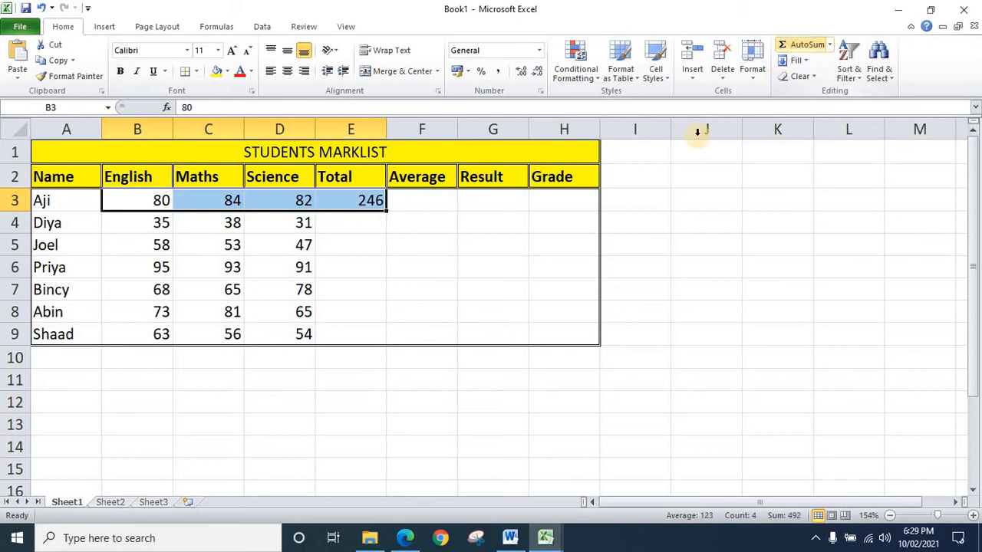
left_click(551, 278)
left_click(357, 204)
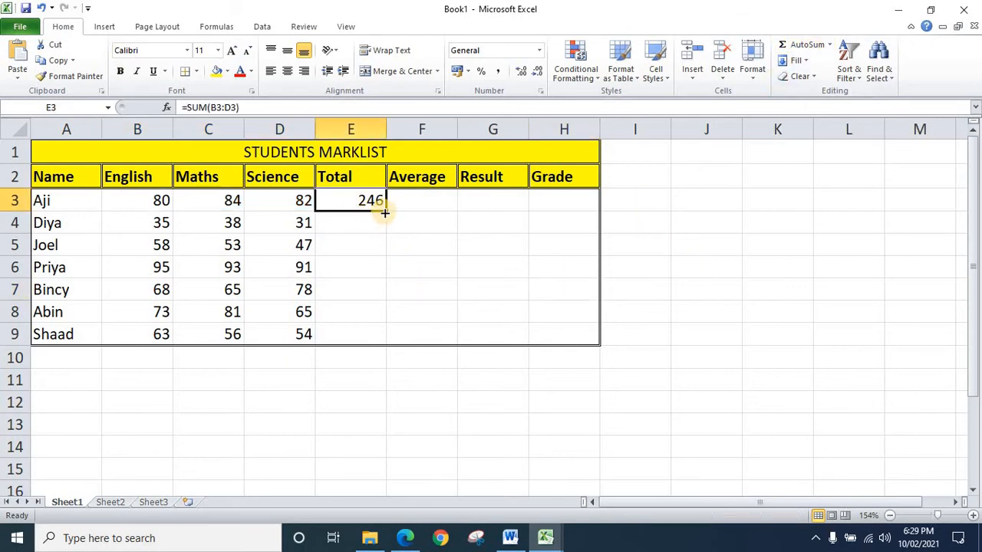
left_click_drag(385, 231, 386, 342)
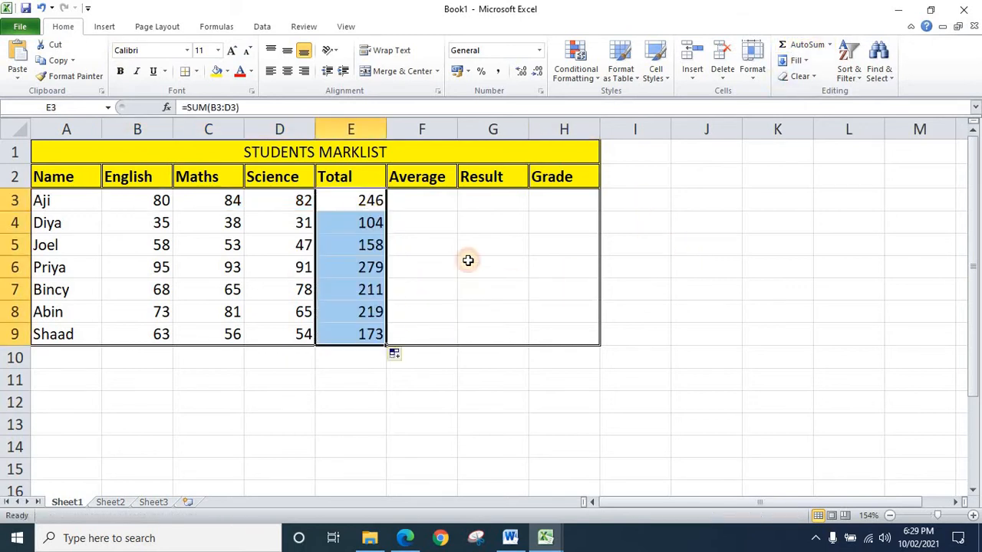
- Enter =E3/3 in the Average cell F3 and fill the formula down to F9
left_click(424, 201)
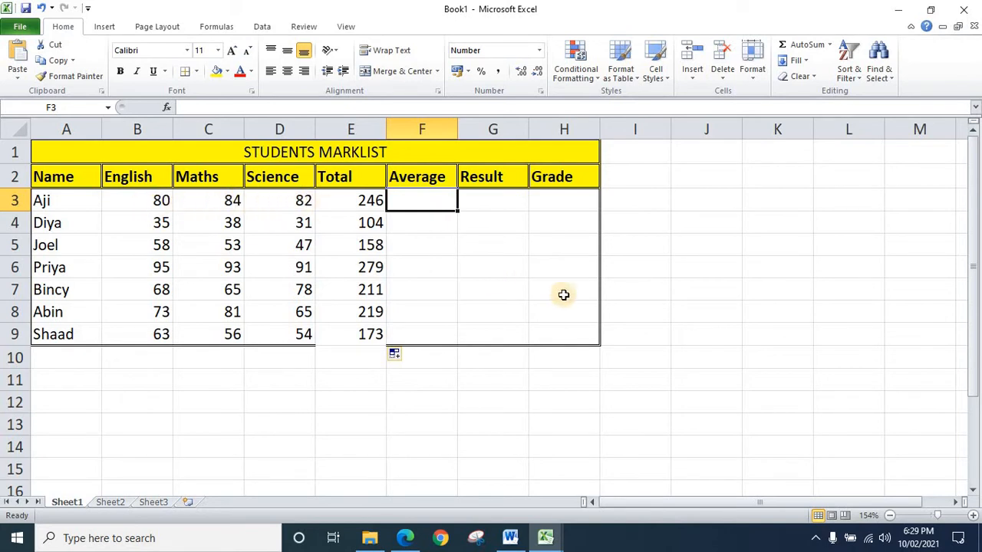
type("=")
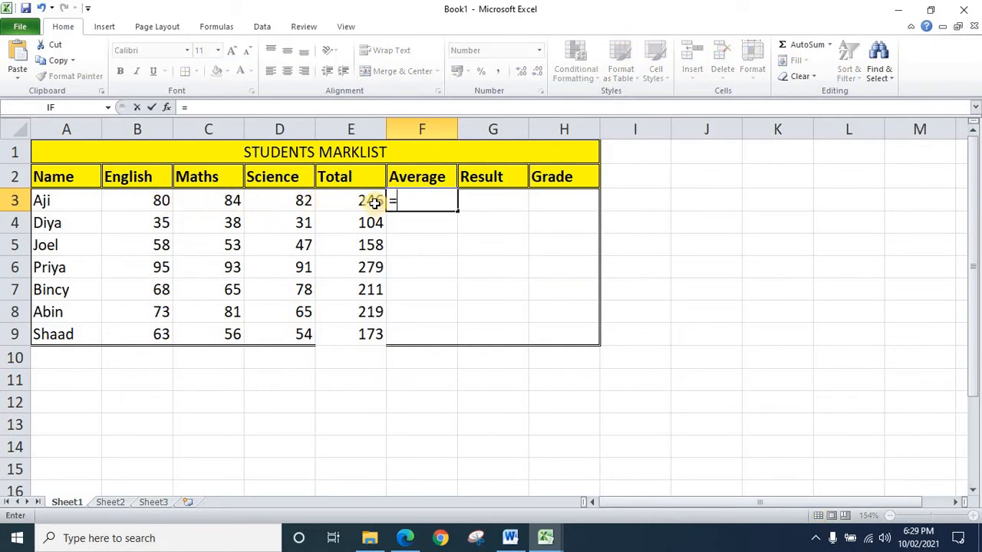
left_click(375, 200)
type("/")
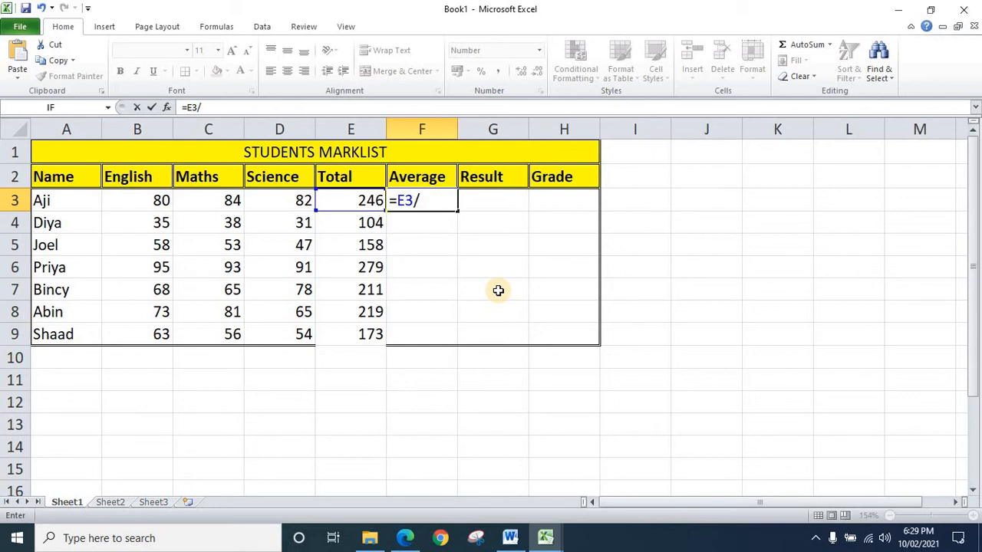
type("3")
key("Return")
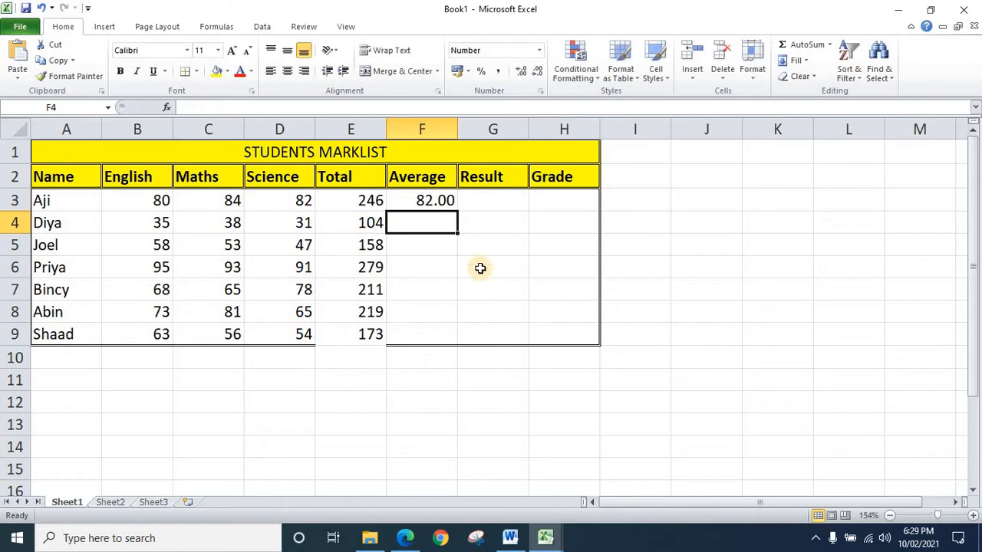
left_click(451, 205)
left_click_drag(457, 213, 493, 355)
- Insert the logical IF function in the Result cell G3 with the logical test F3>=40
left_click(491, 204)
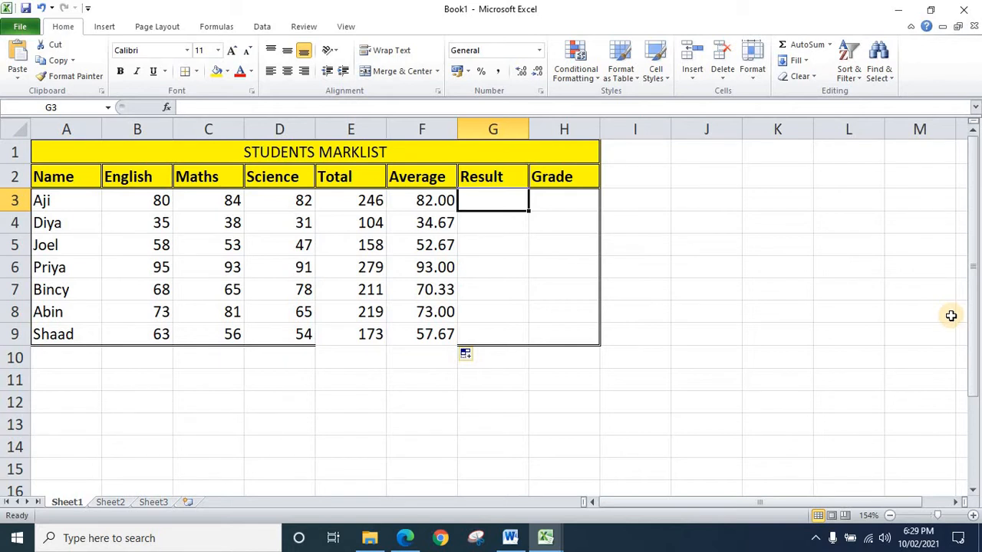
left_click(217, 31)
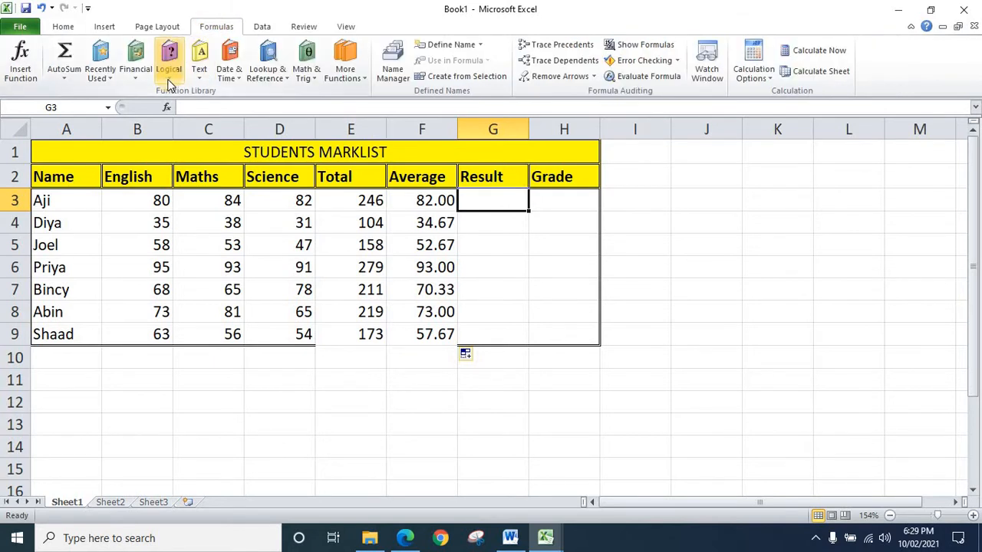
left_click(169, 77)
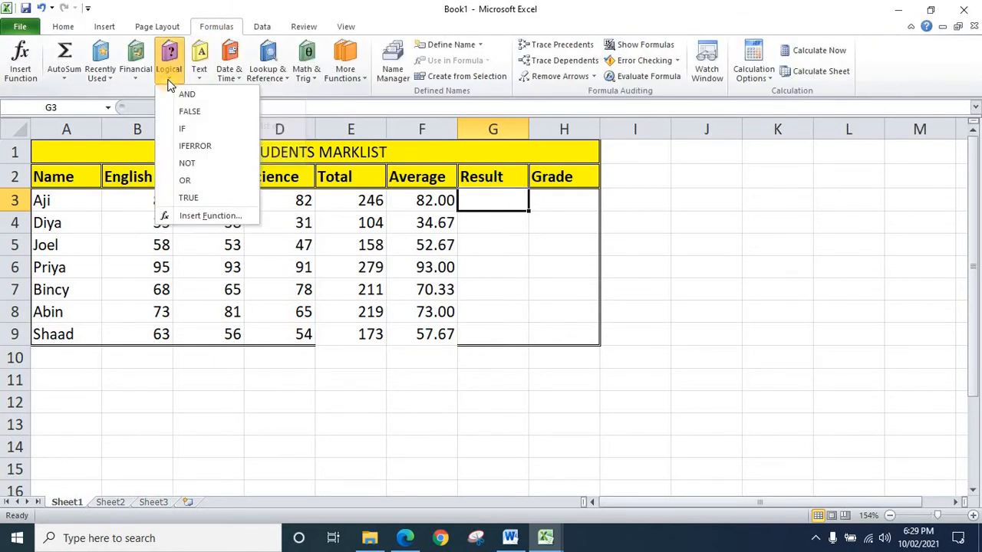
left_click(184, 128)
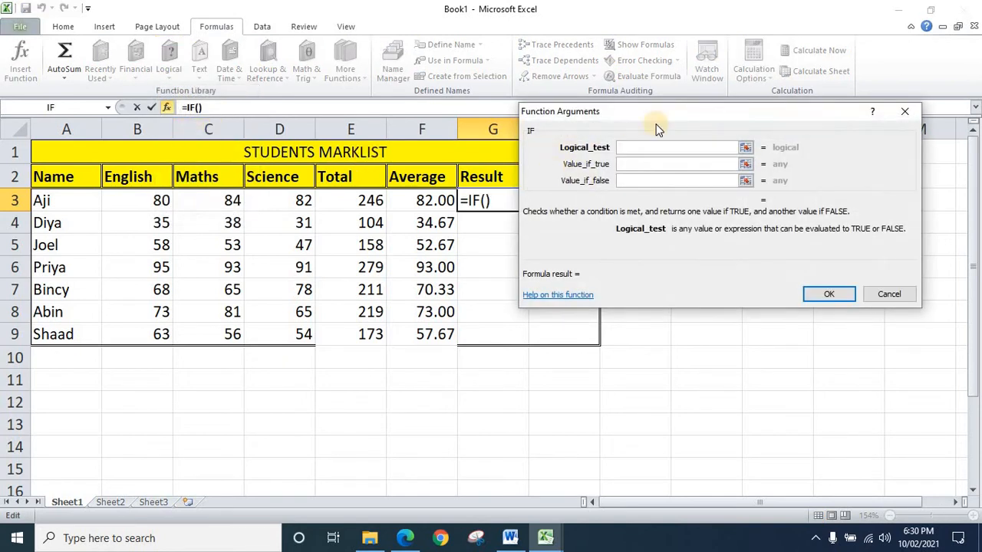
left_click_drag(683, 112, 745, 53)
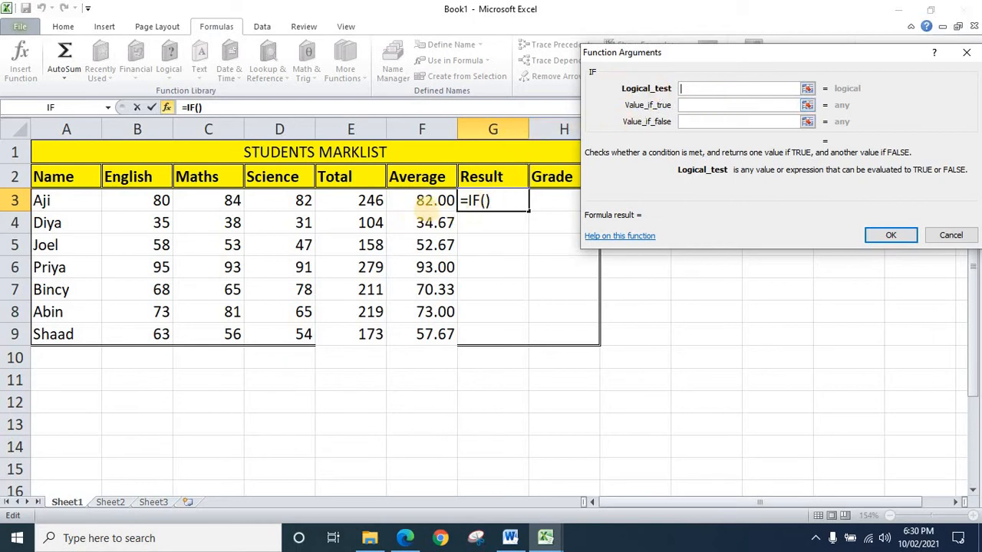
left_click(423, 199)
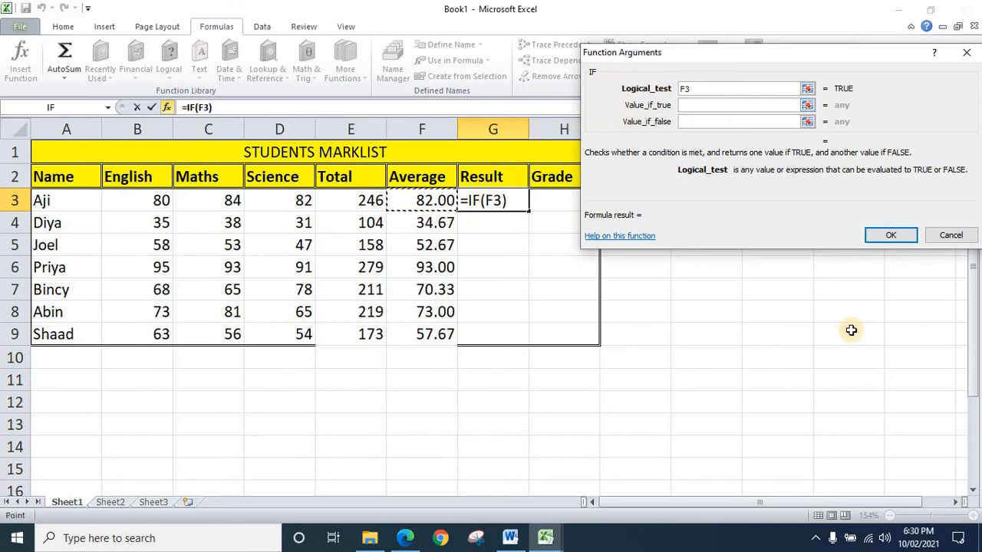
type(">")
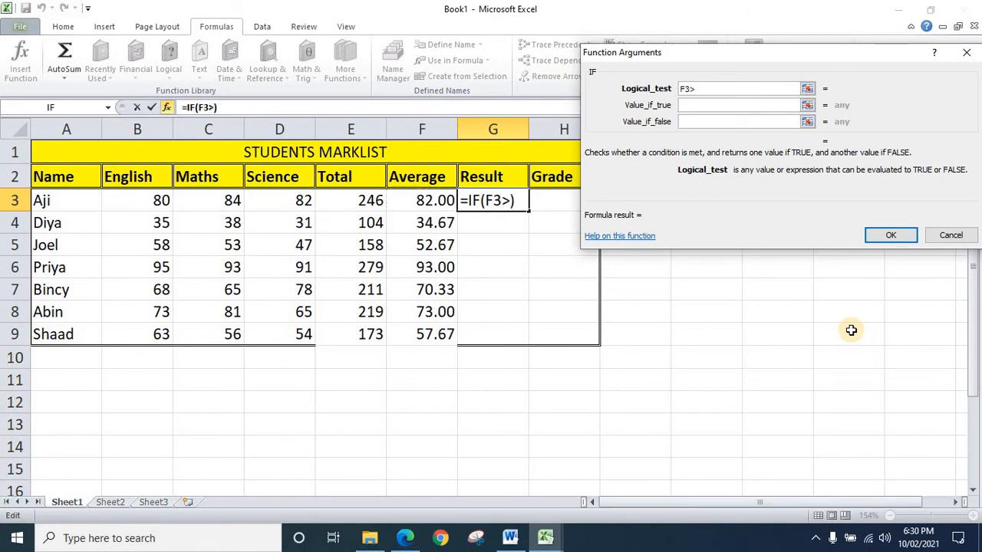
type("=40")
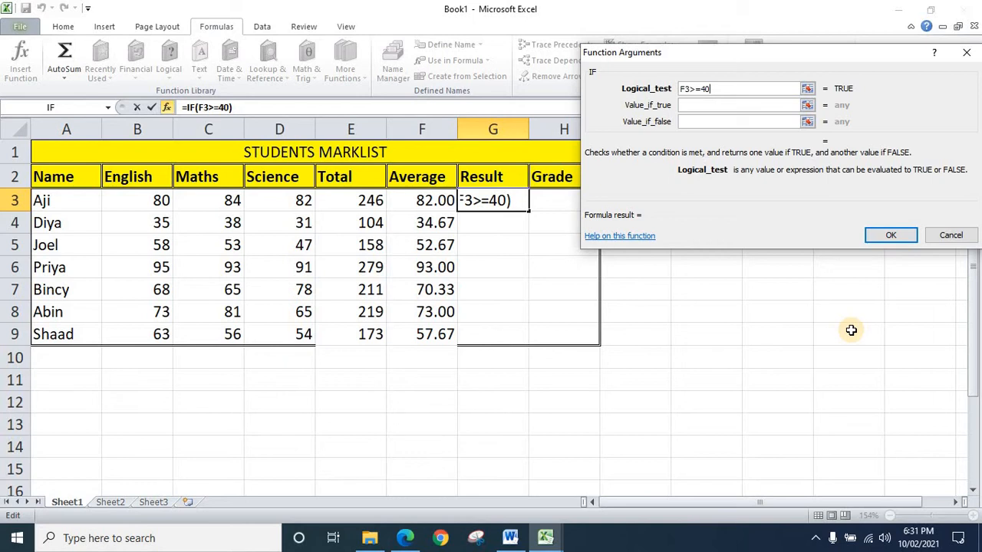
- Complete the IF function in G3 with PASS as the value if true and FAIL as the value if false
left_click(740, 107)
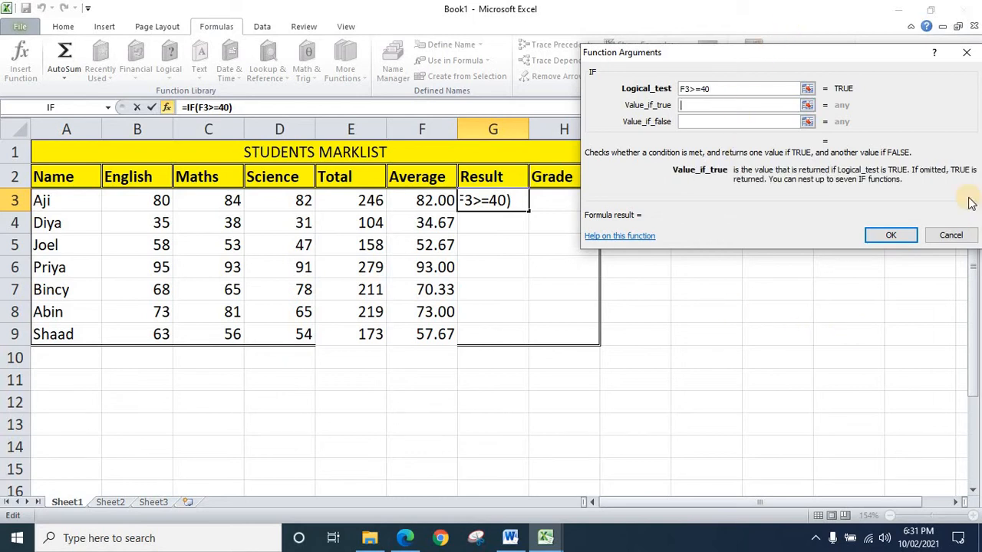
type("PASS")
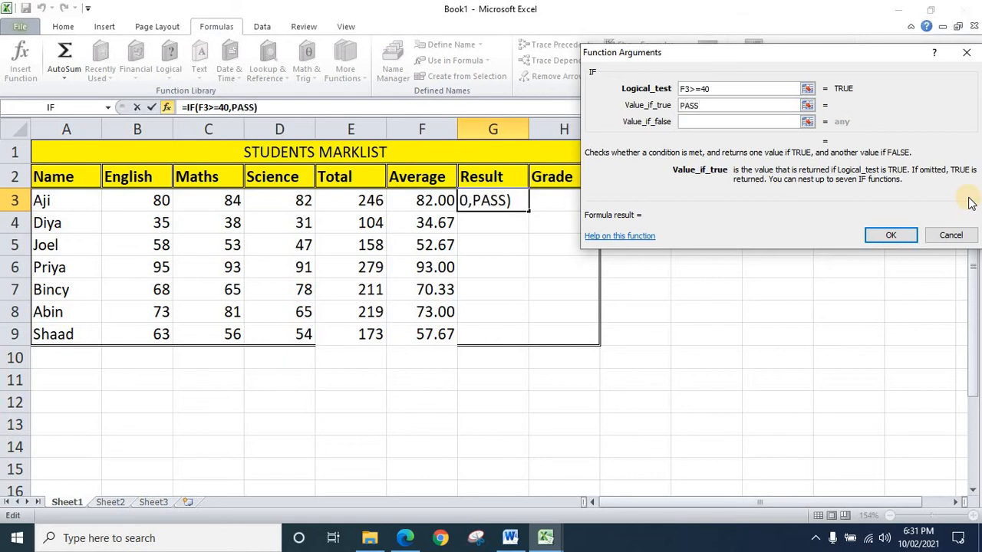
left_click(714, 121)
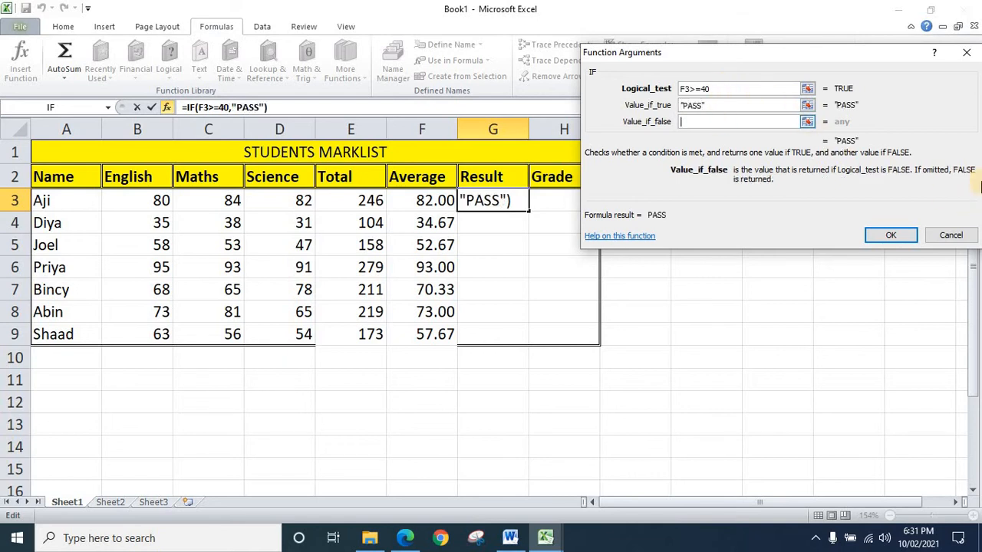
type("F")
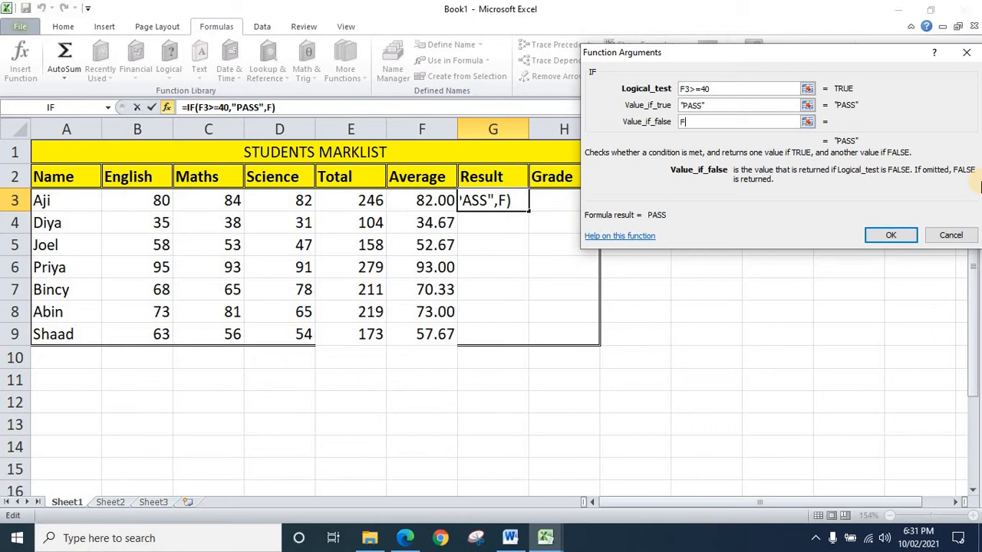
type("AIL")
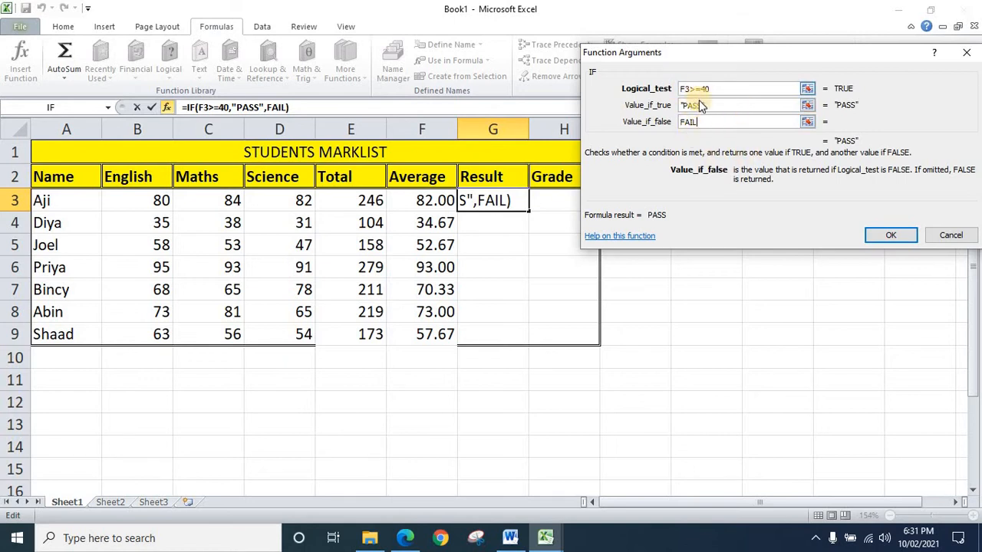
left_click(905, 239)
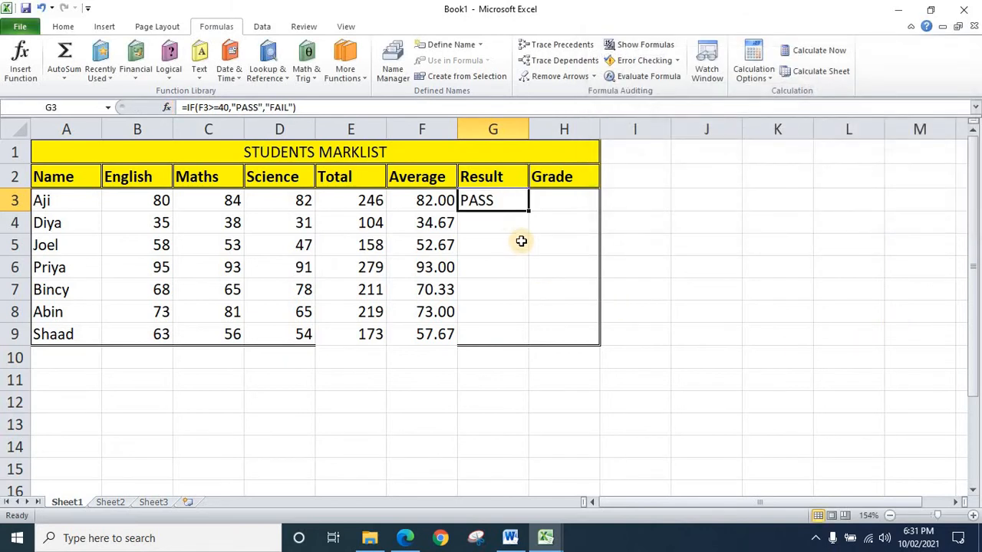
- Fill the Result formula from G3 down to G9
left_click_drag(529, 211, 529, 342)
left_click(722, 361)
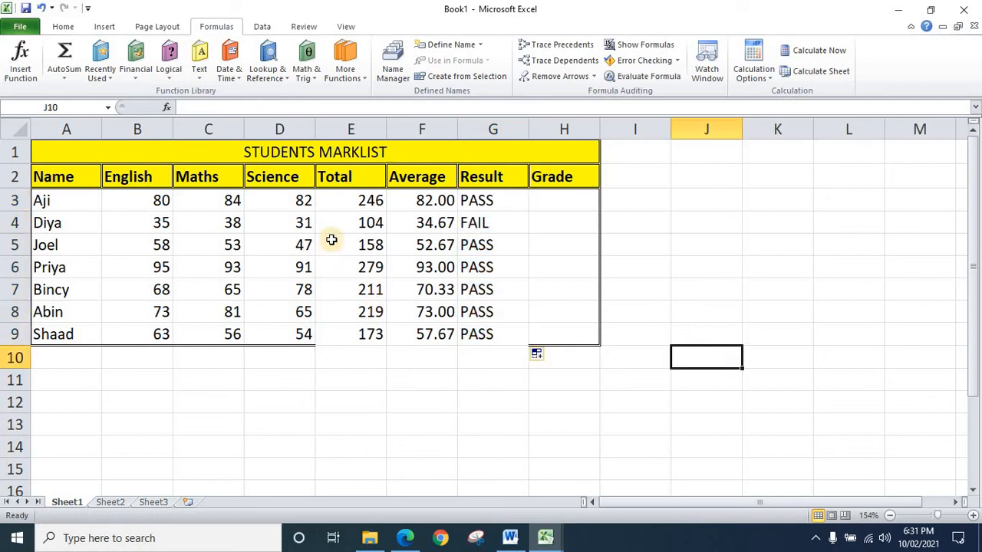
left_click(477, 201)
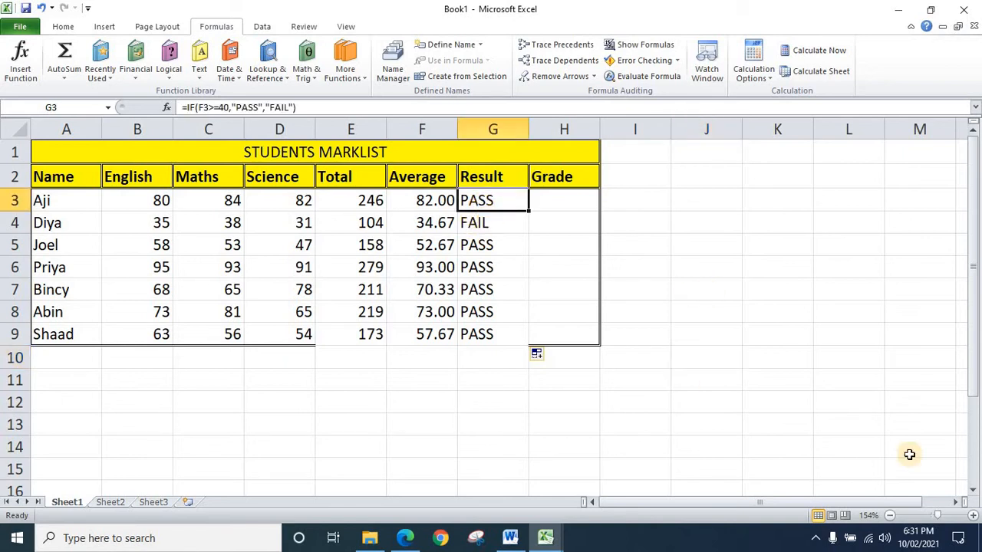
- Clear the contents of the Result cells G3:G9
left_click_drag(762, 424, 706, 403)
left_click_drag(490, 203, 474, 330)
key("Delete")
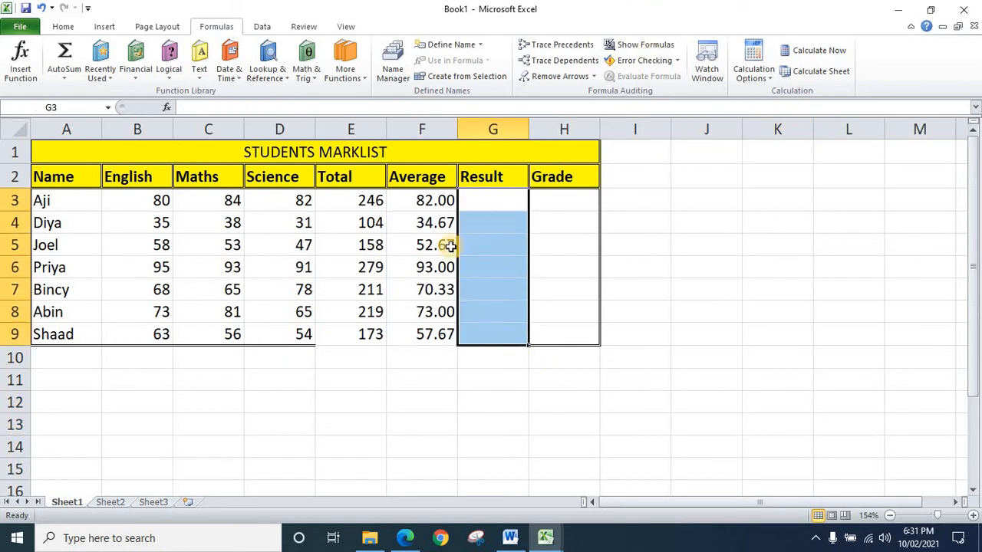
- Begin an IF formula in the Result cell G3 with the logical test F3>=40
left_click(484, 203)
type("=")
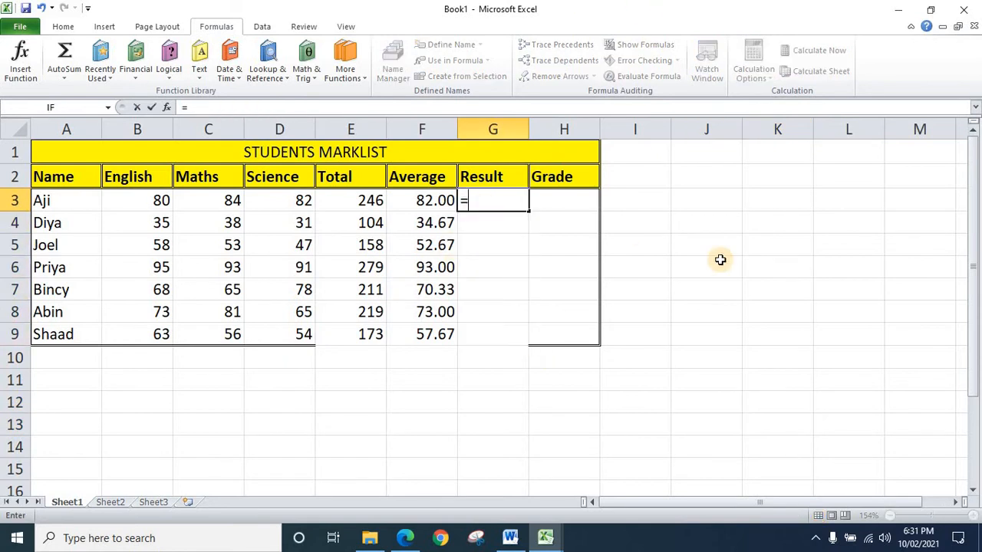
type("i")
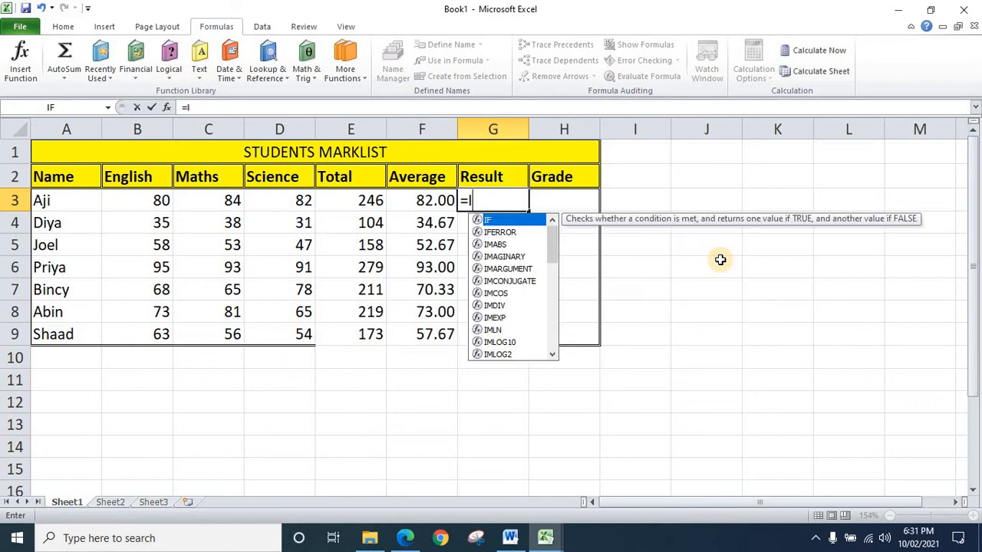
double_click(527, 219)
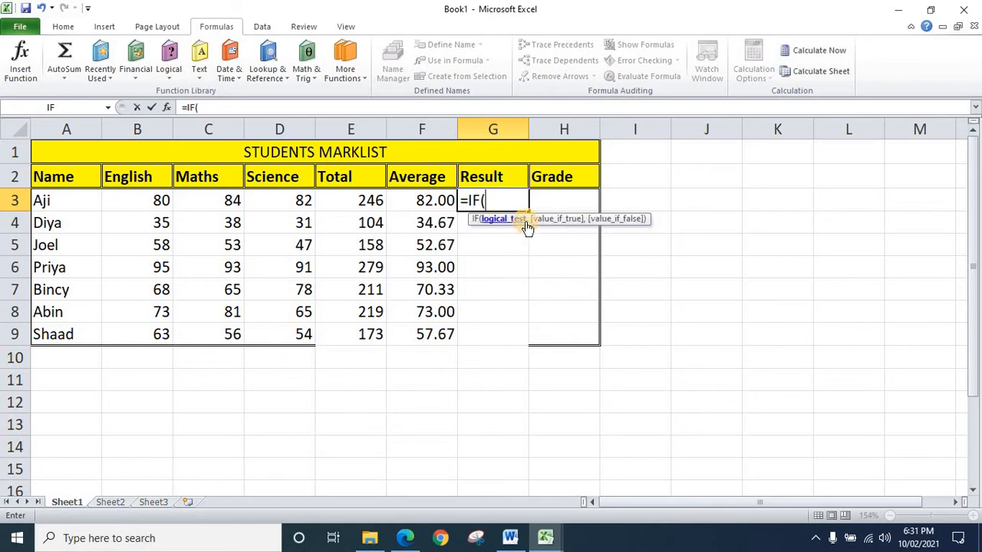
left_click(424, 204)
type(">=")
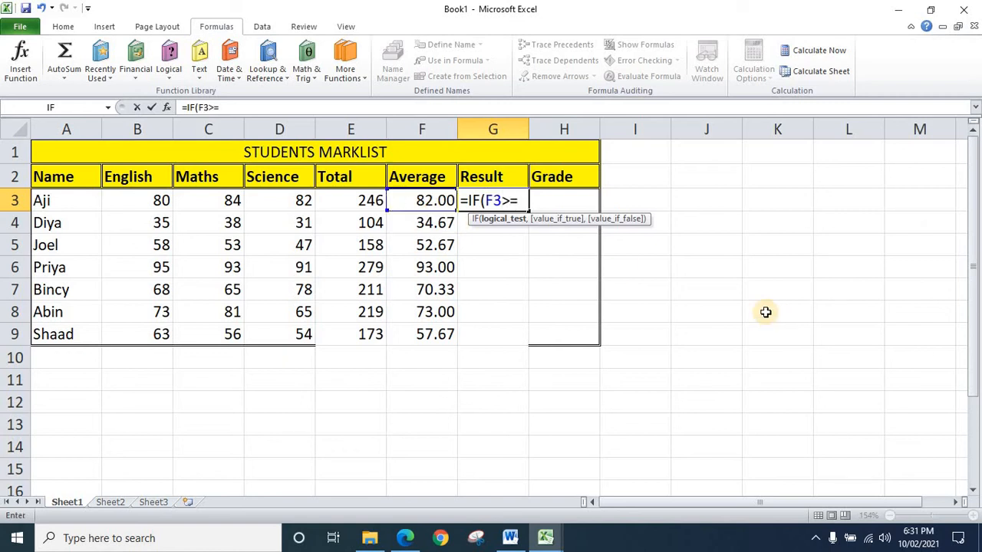
type("40")
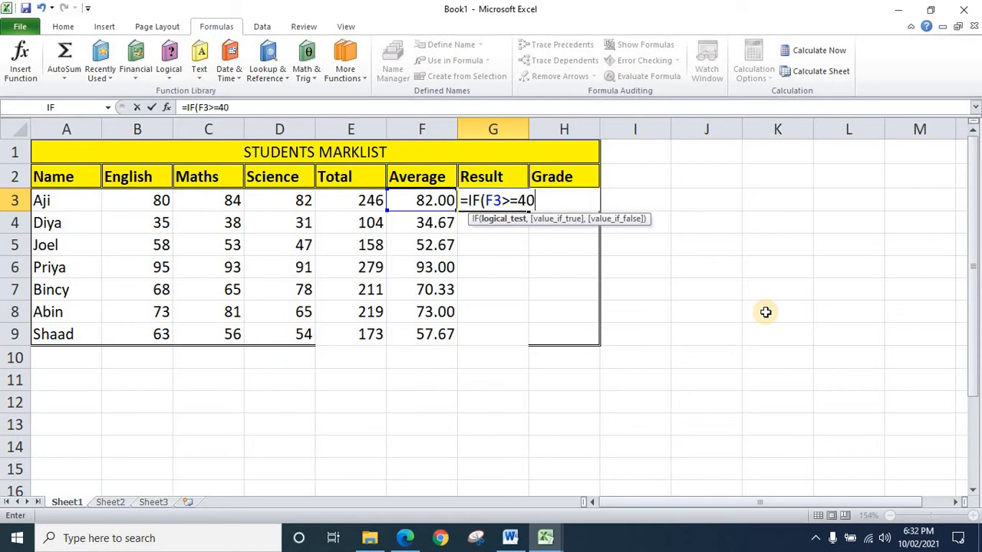
- Complete the G3 formula with "PASS" if true and "FAIL" if false, and fill it down to G9
type(",")
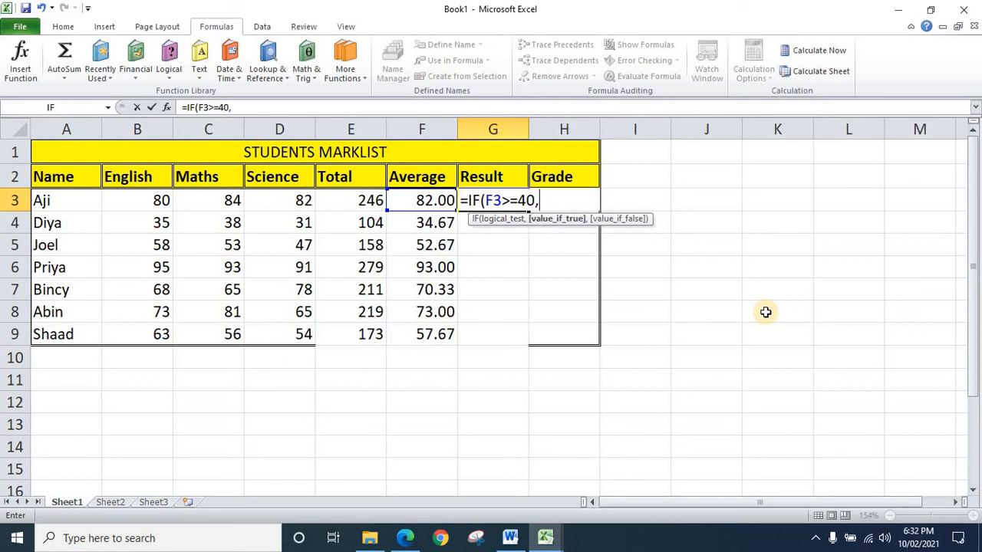
type("\"")
type("PASS")
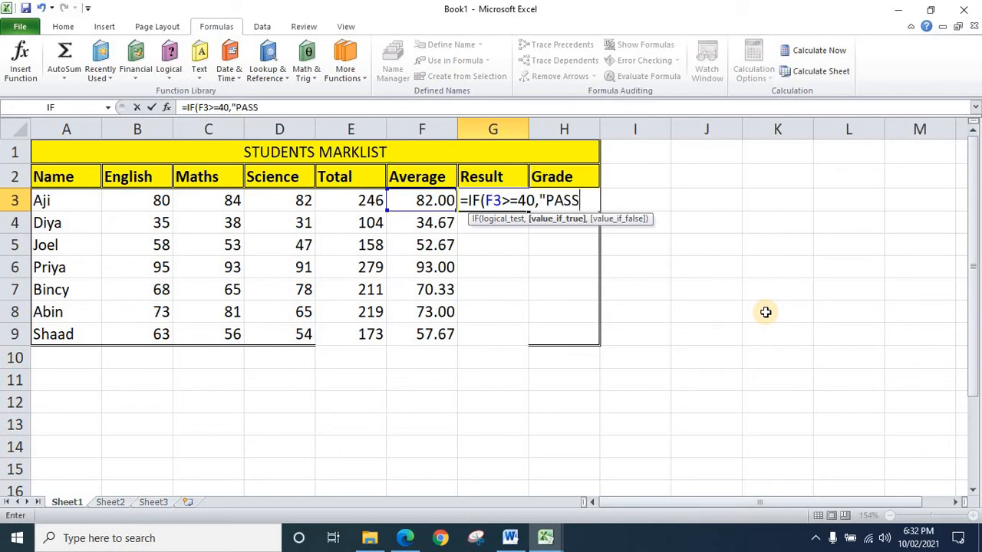
type("\",")
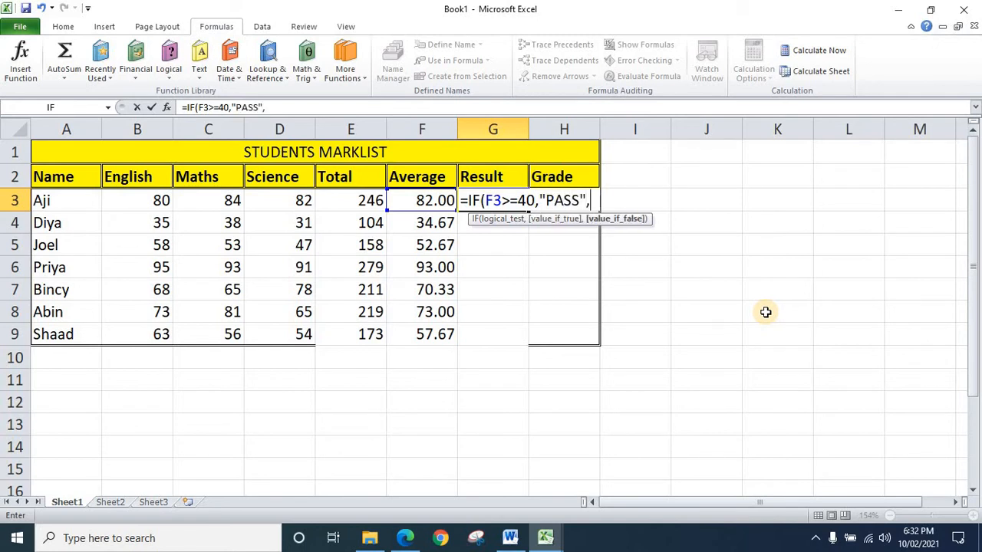
type("\"FAIL")
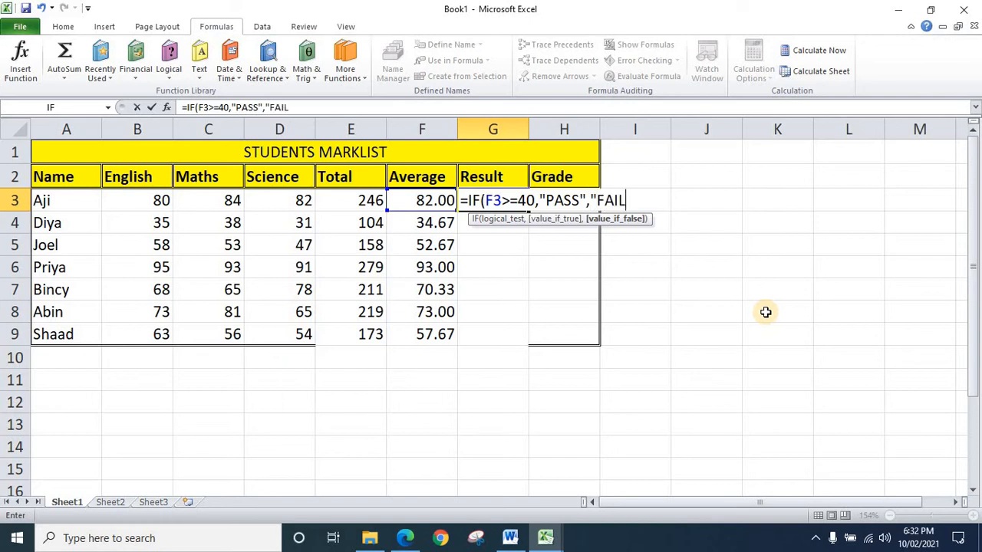
type("\")")
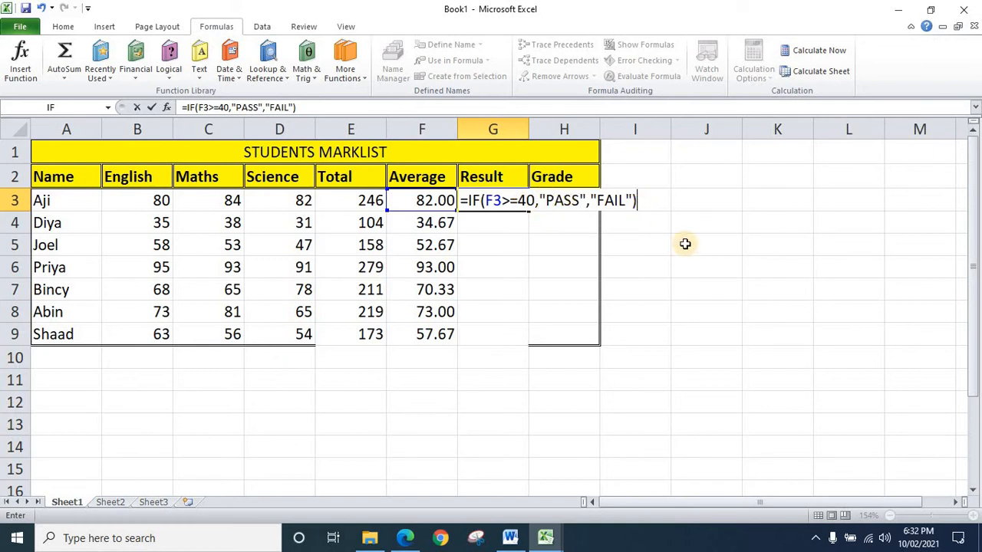
key("Return")
left_click(517, 198)
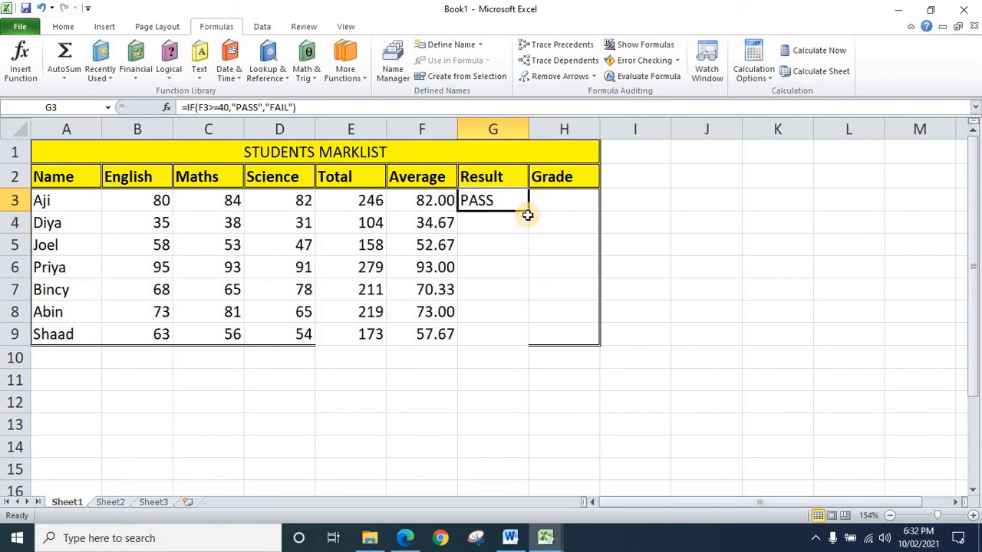
left_click_drag(527, 210, 523, 347)
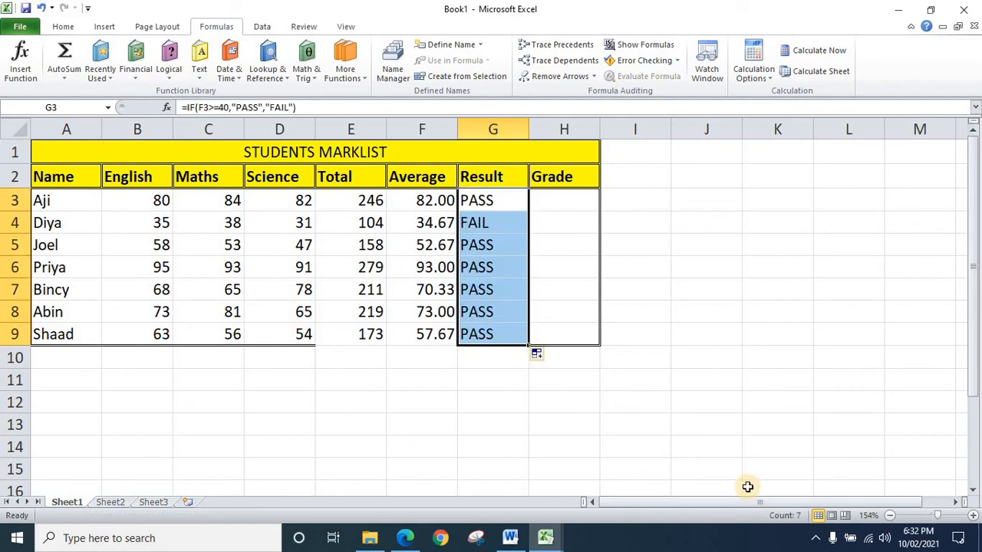
- Begin an IF formula in the Grade cell H3 that returns "A" when F3>=80
left_click(562, 201)
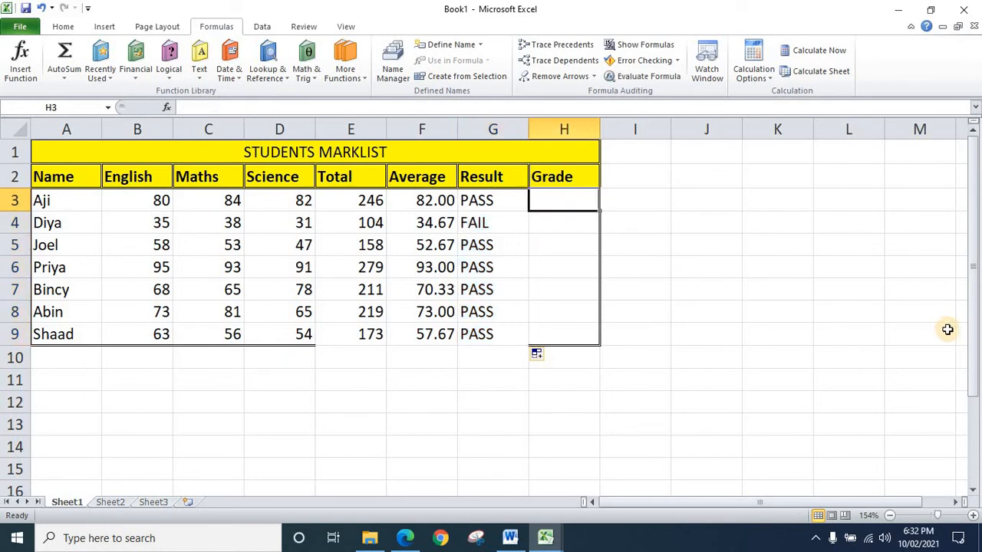
type("=")
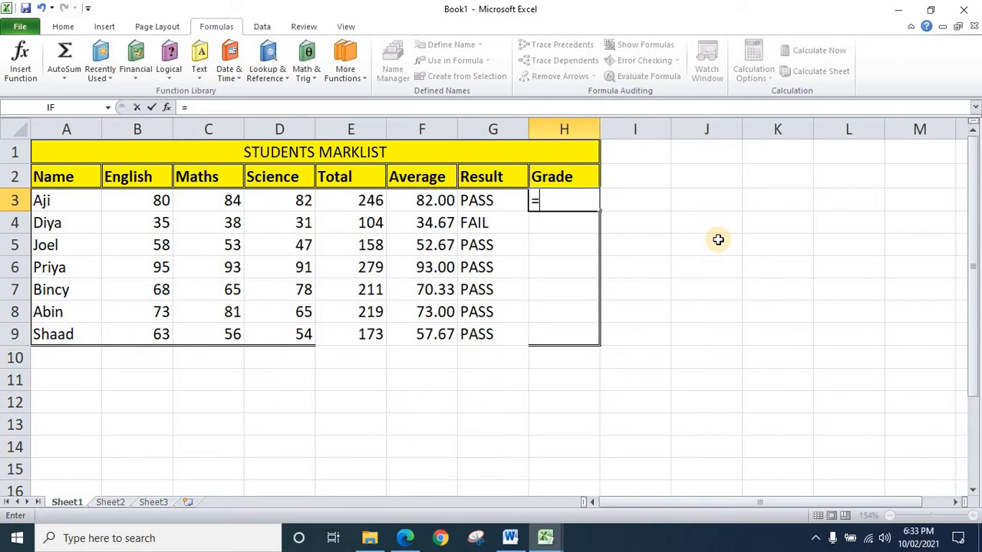
type("IF")
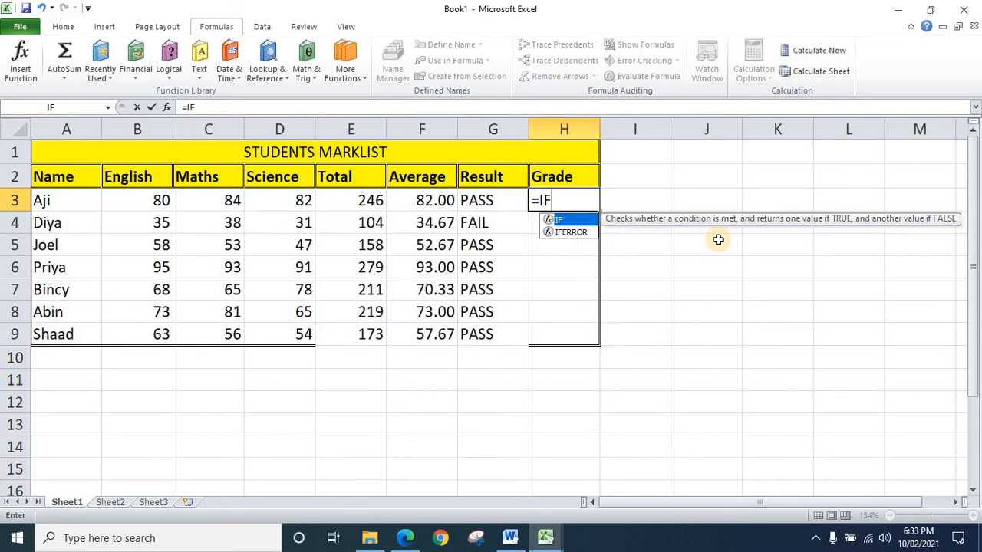
type("(")
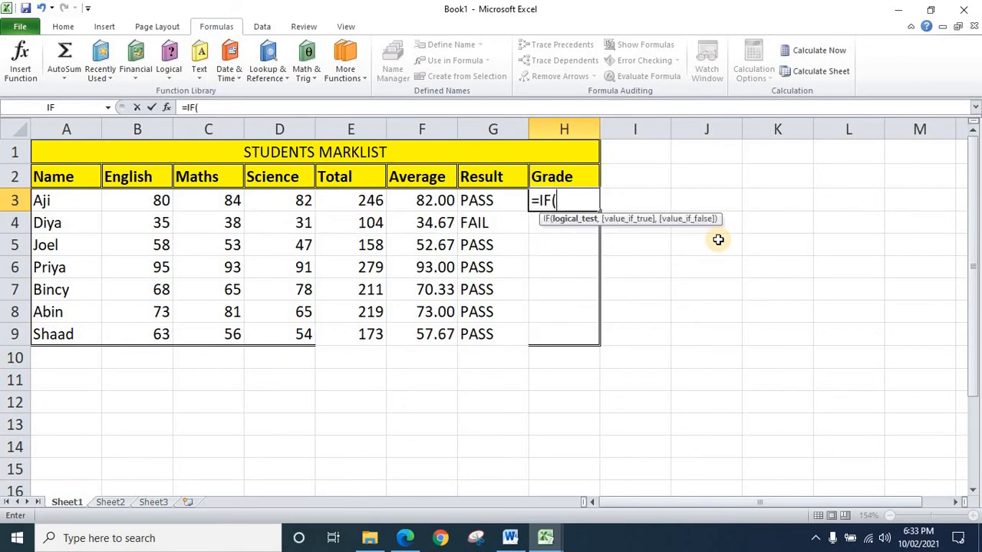
left_click(445, 204)
type(">=")
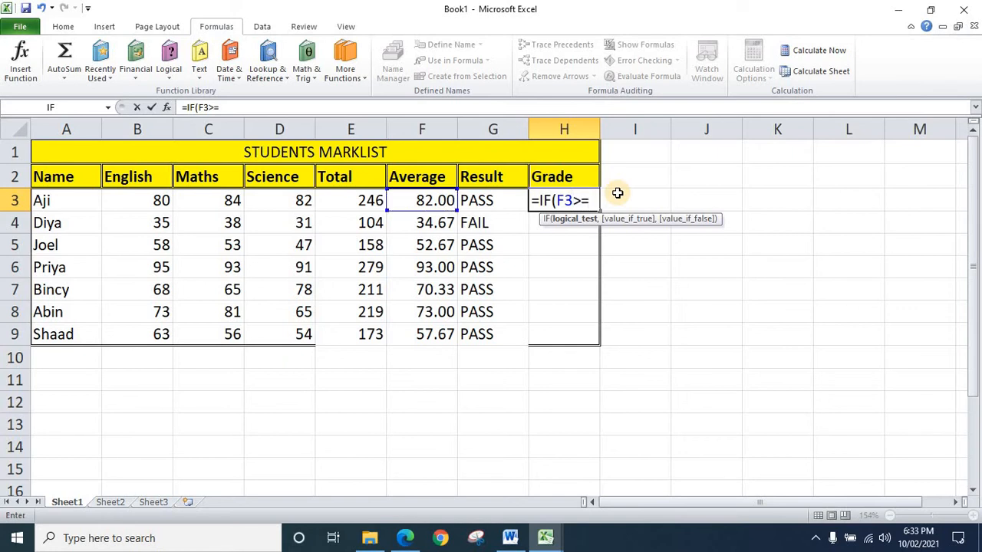
type("80,\"")
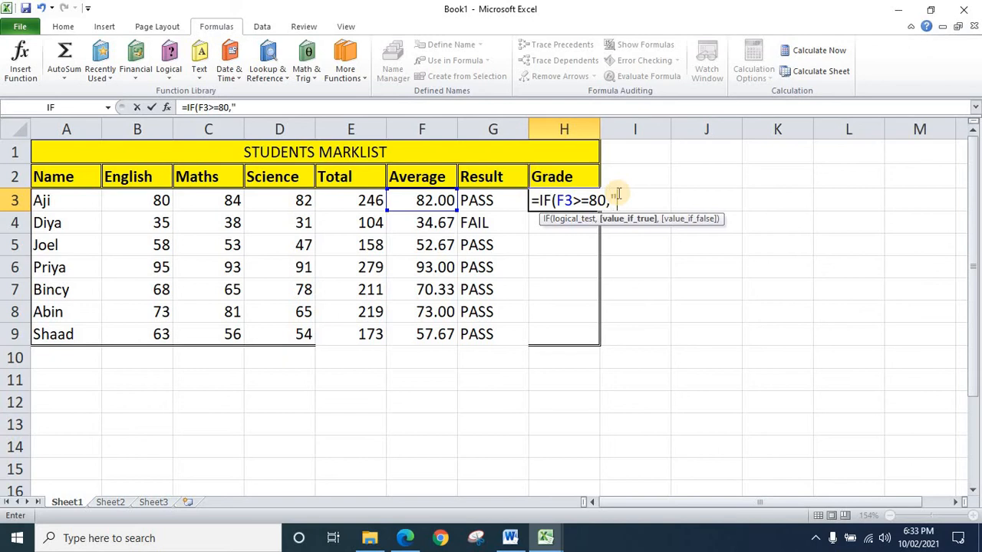
type("s")
key("BackSpace")
type("A\",")
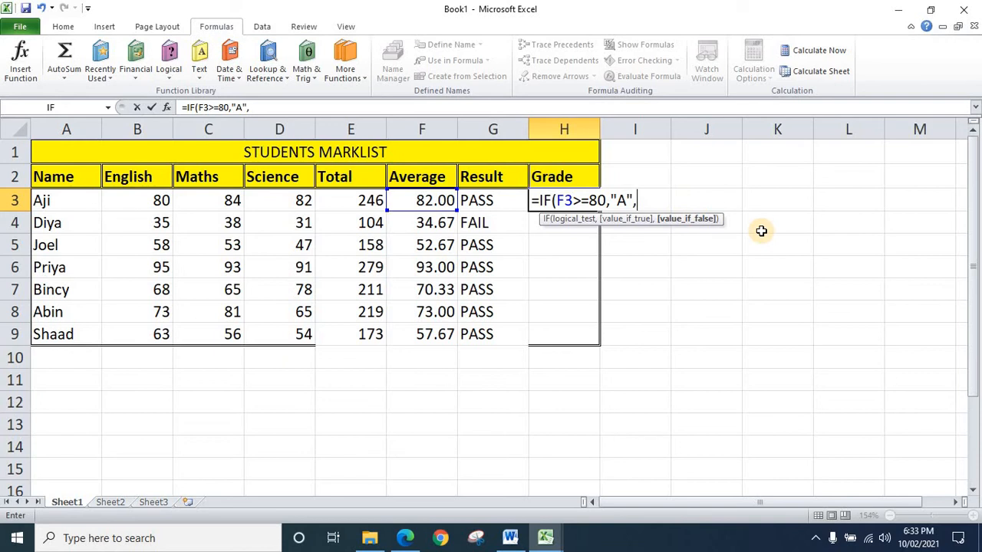
- Nest a second IF in the H3 formula as the value if false, returning "B" when F3>=60
type("I")
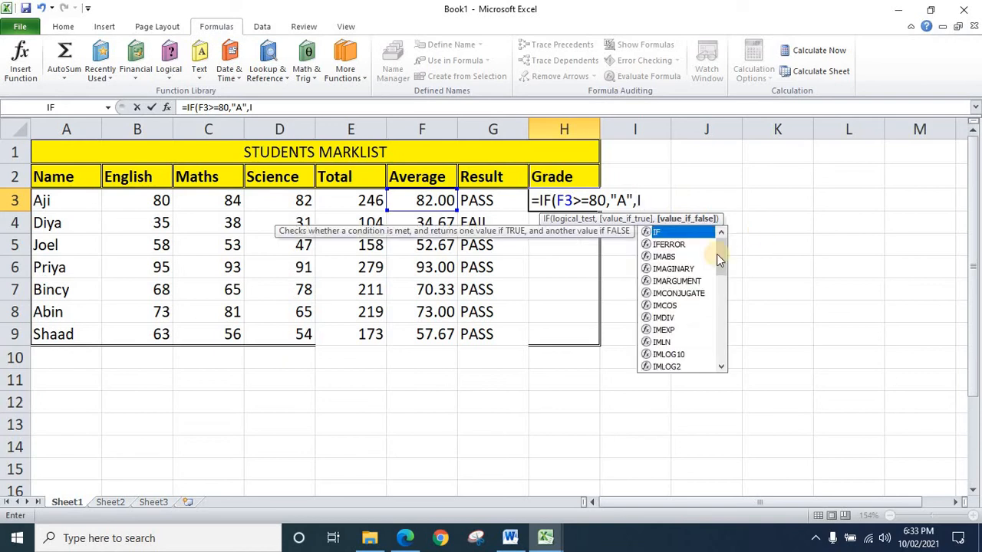
double_click(685, 232)
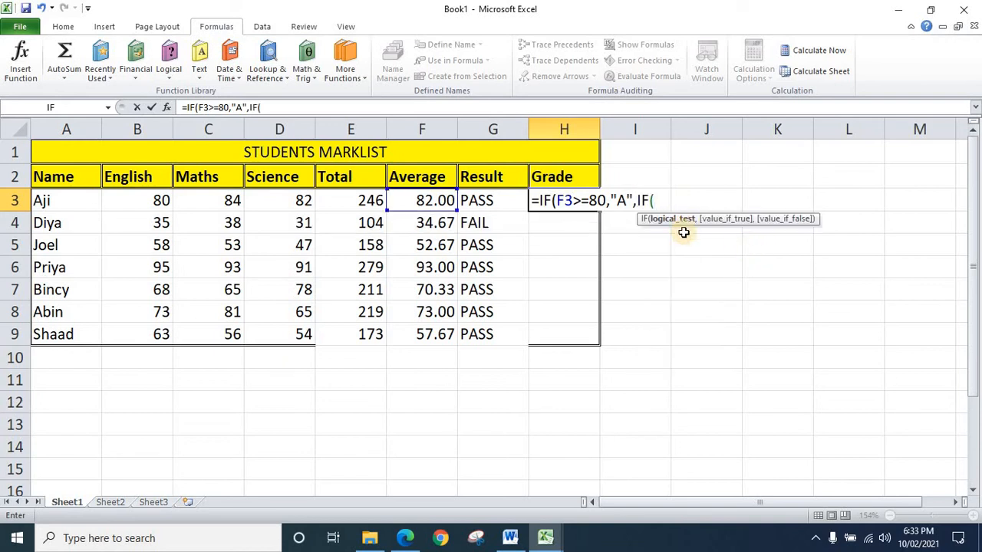
left_click(437, 201)
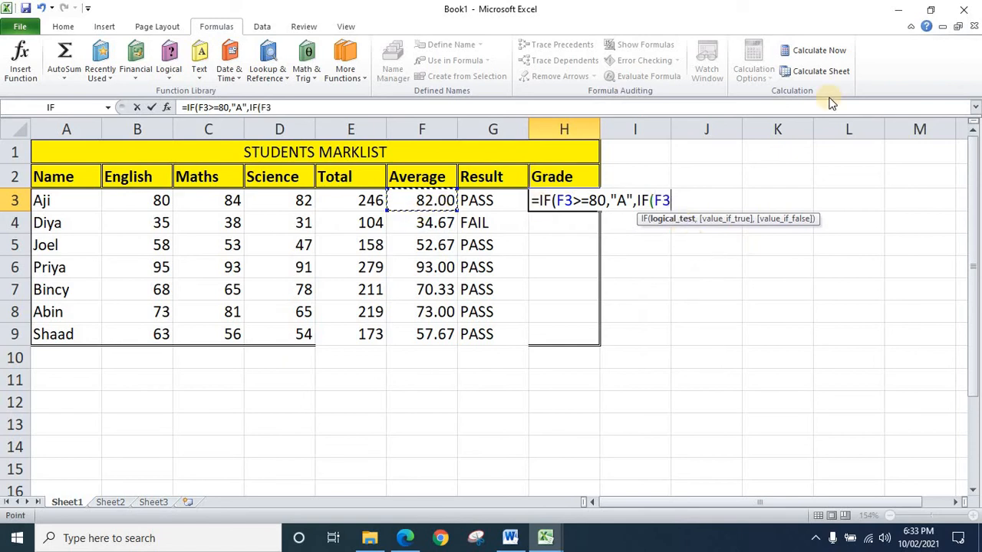
type(">=")
type("60")
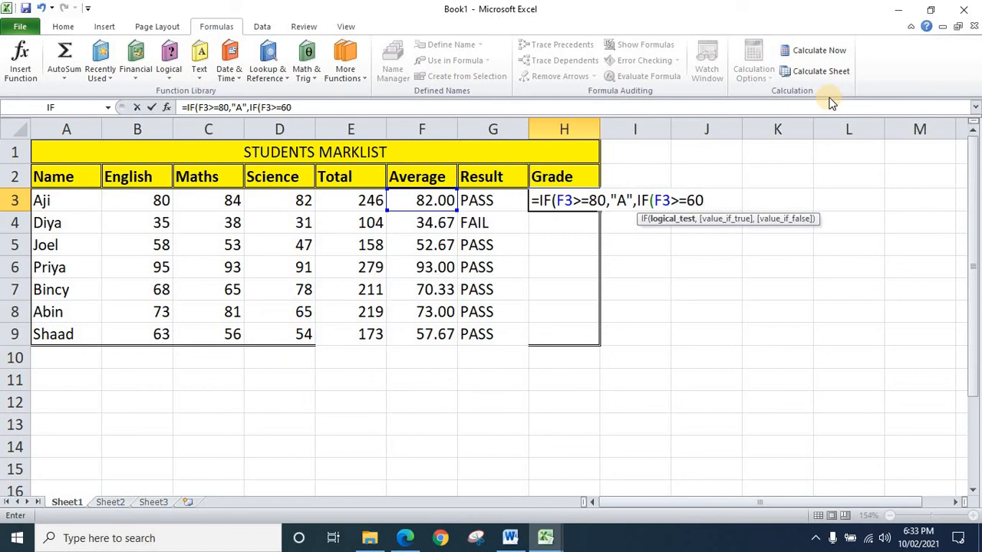
type(",\"")
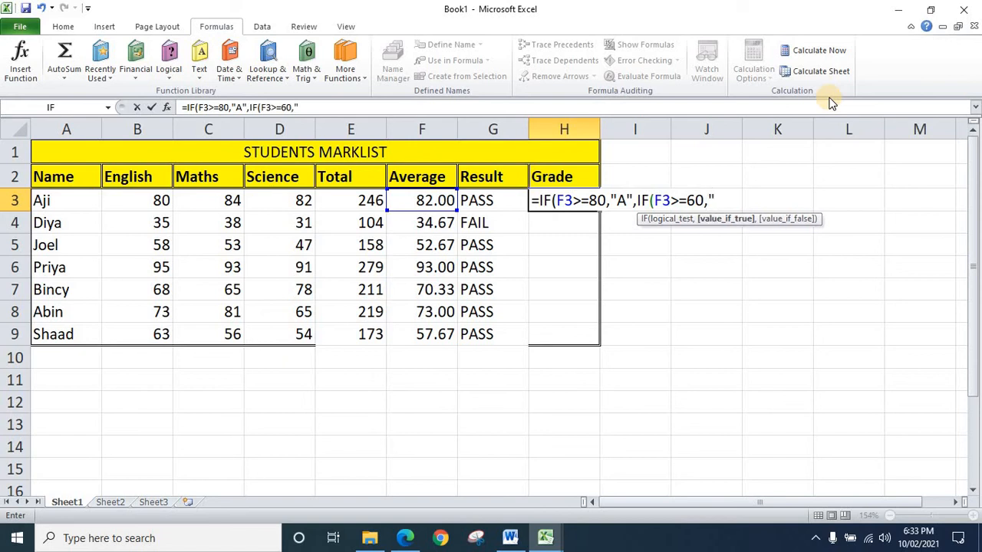
type("B\",I")
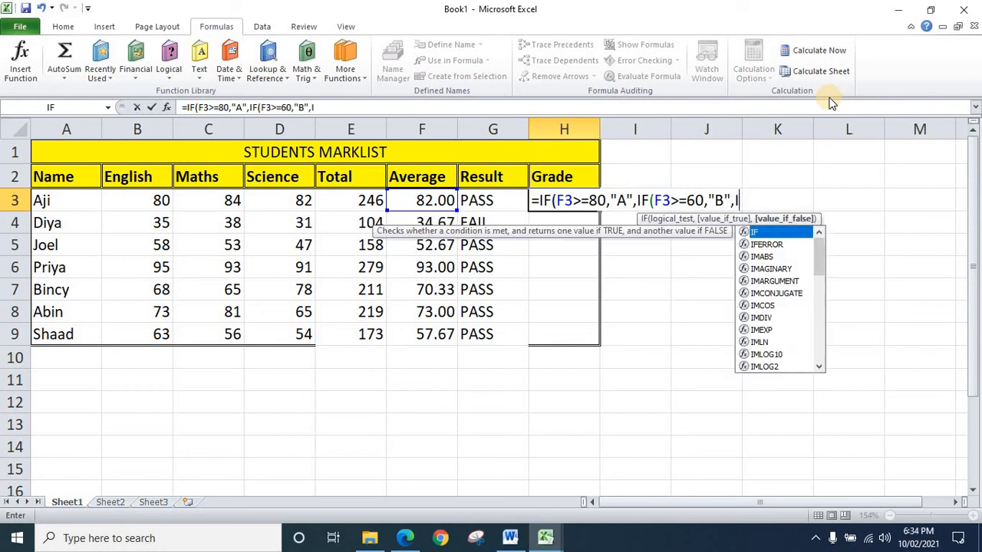
- Nest a third IF in the H3 formula that returns "C" when F3>=50
double_click(782, 231)
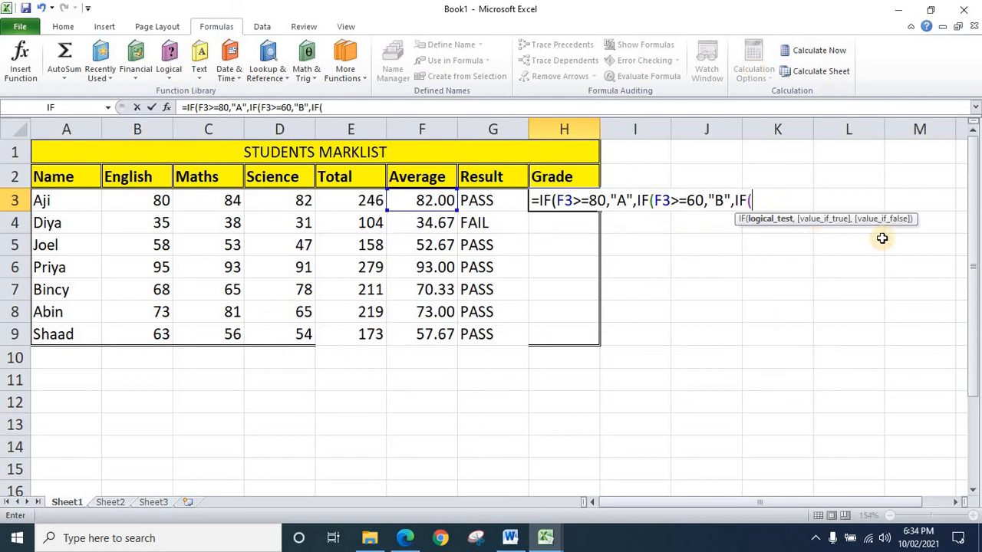
left_click(425, 203)
type(">=")
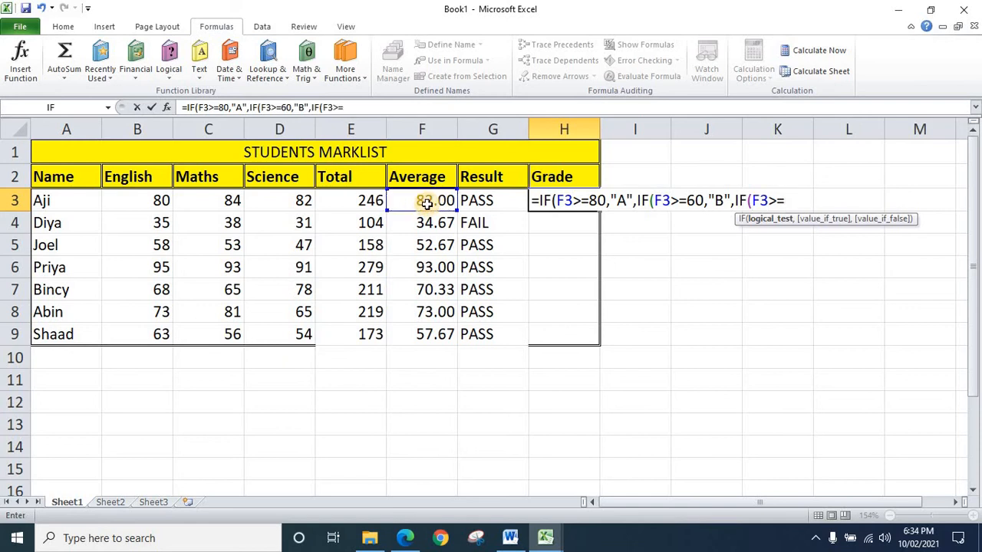
type("50,")
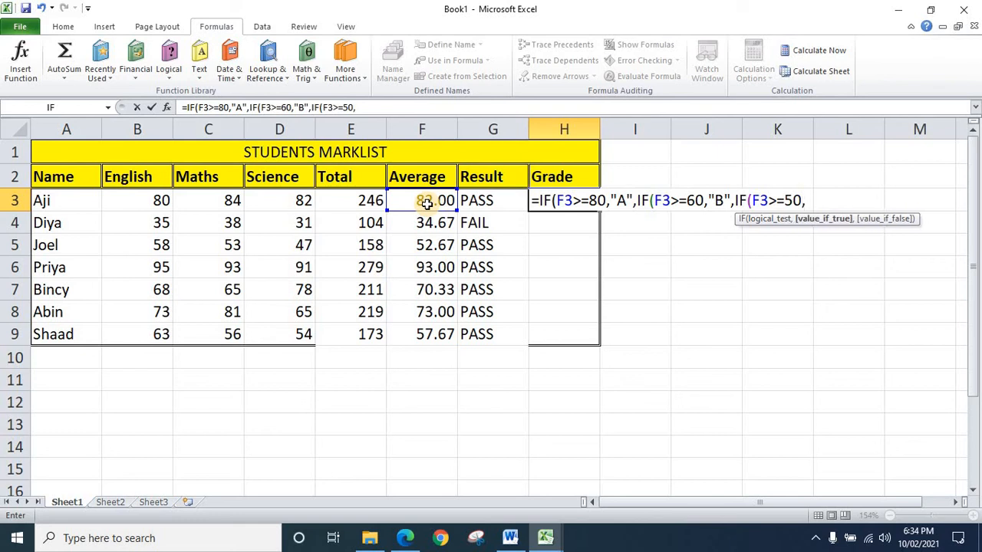
type("\"C\",")
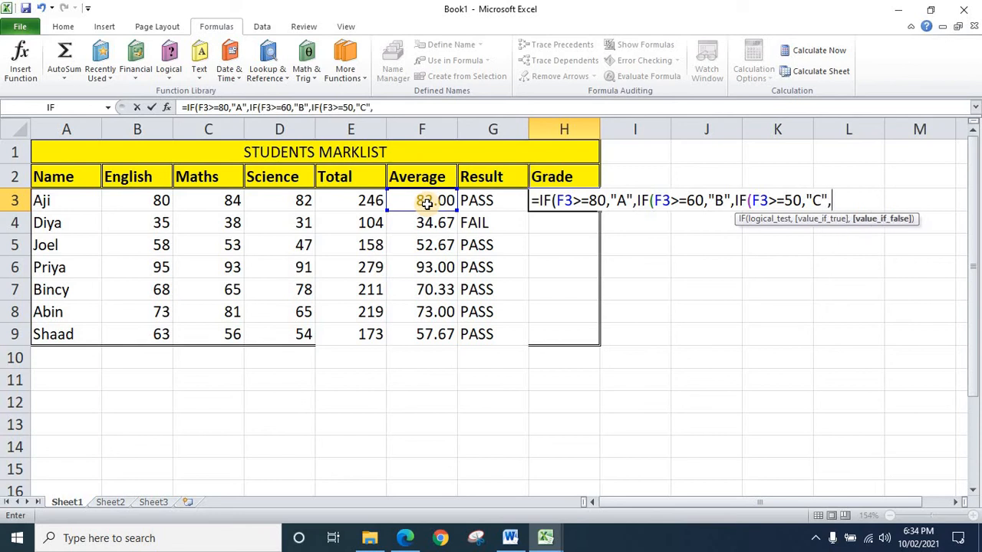
- Nest a fourth IF in the H3 formula that returns "D" when F3>=40
type("I")
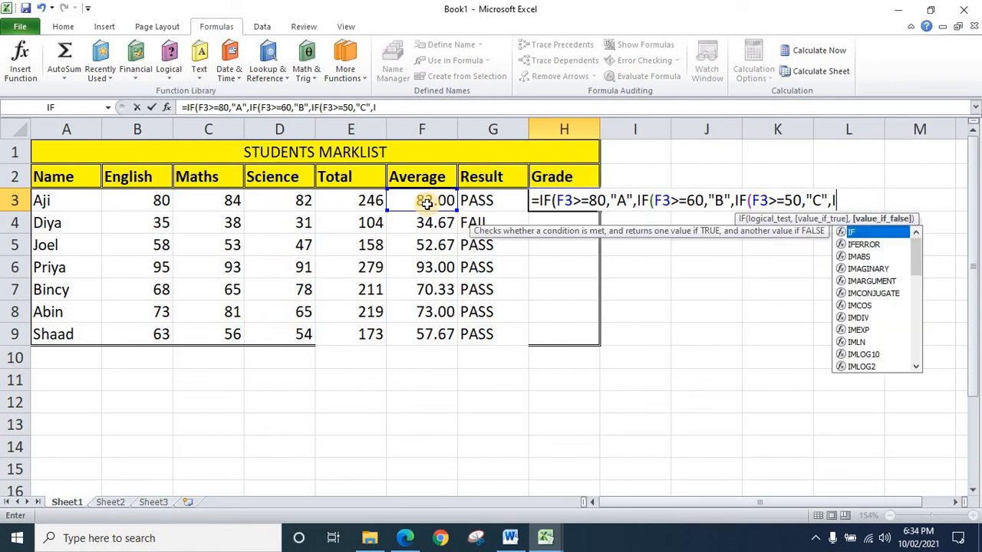
double_click(852, 232)
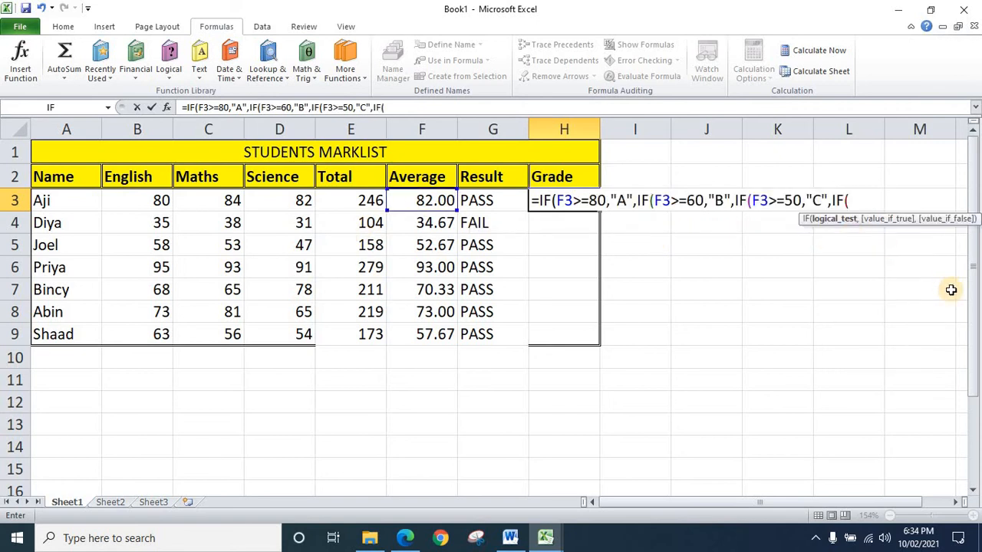
left_click(441, 198)
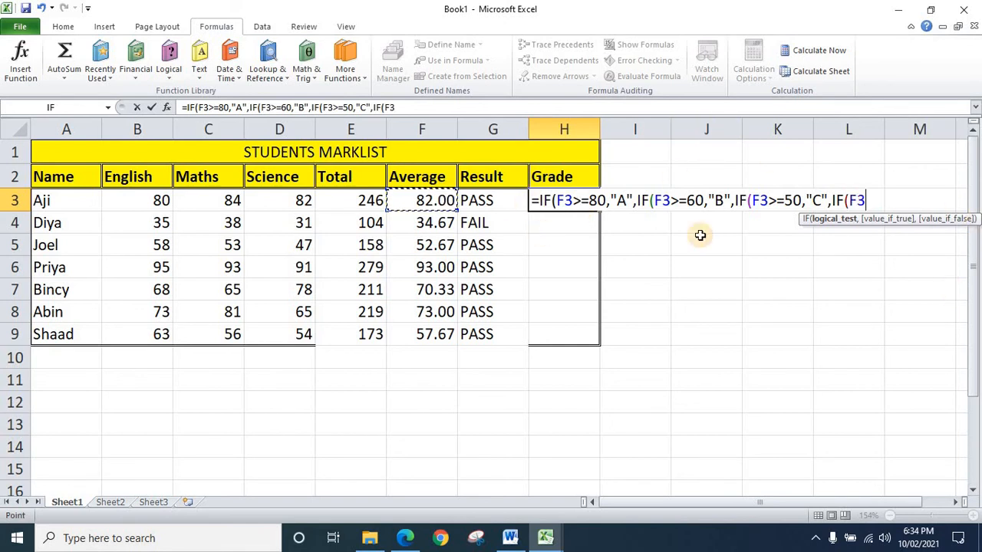
type(">=40,")
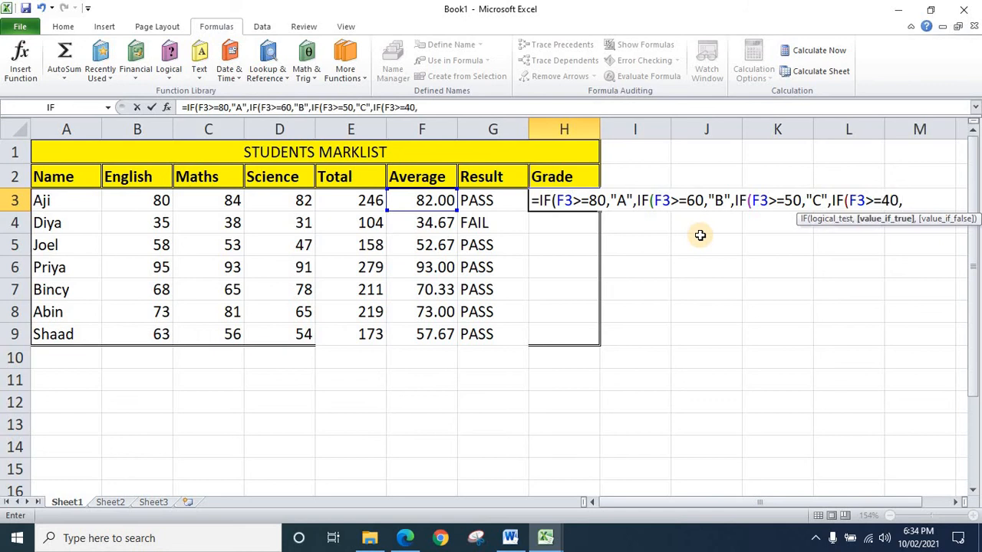
type("\"D\"")
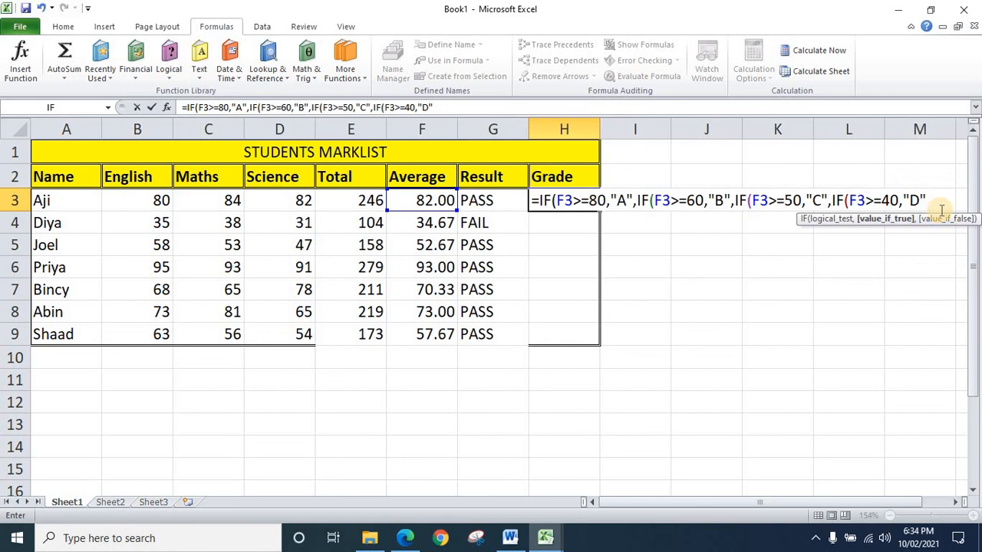
type(",")
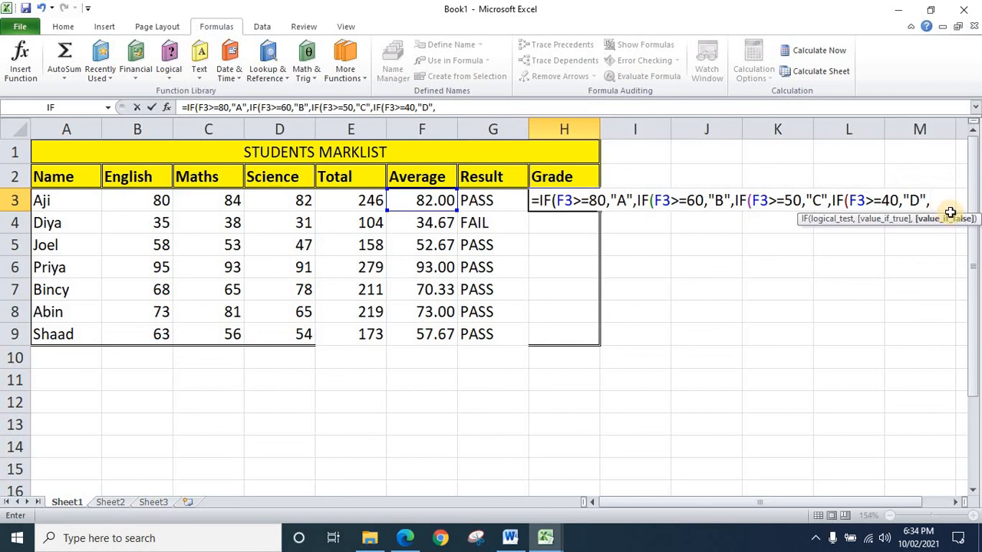
- Finish the nested IF formula in H3 with "E" as the final value if false, closing all four IF functions
type("\"E\"")
type("))))")
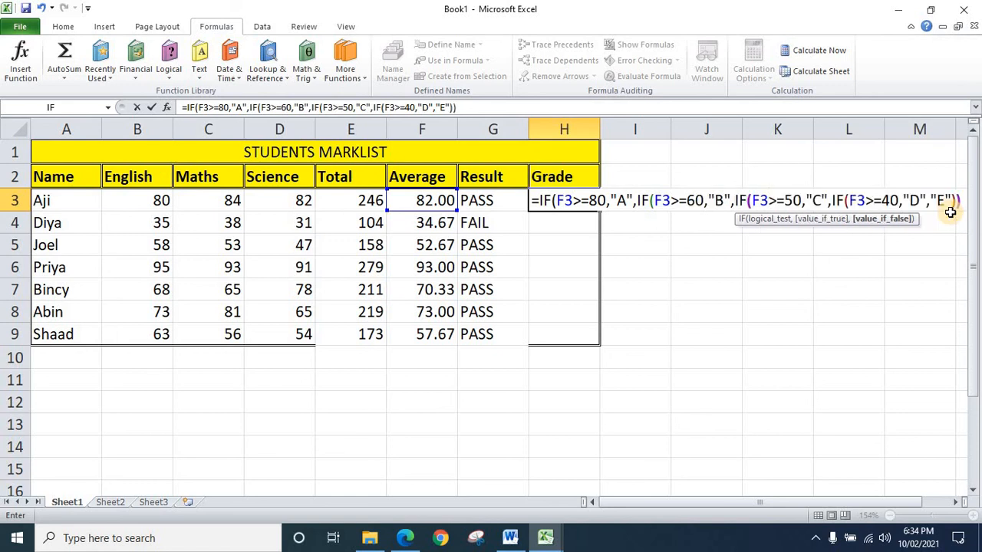
key("Return")
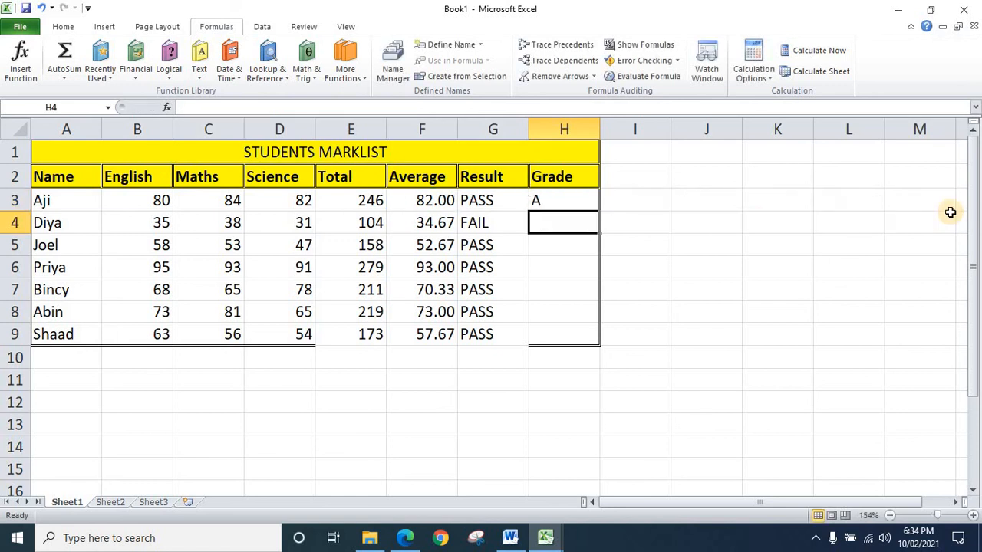
- Copy the grade formula from H3 down through H9 for the remaining students
left_click(566, 200)
left_click_drag(600, 211, 644, 345)
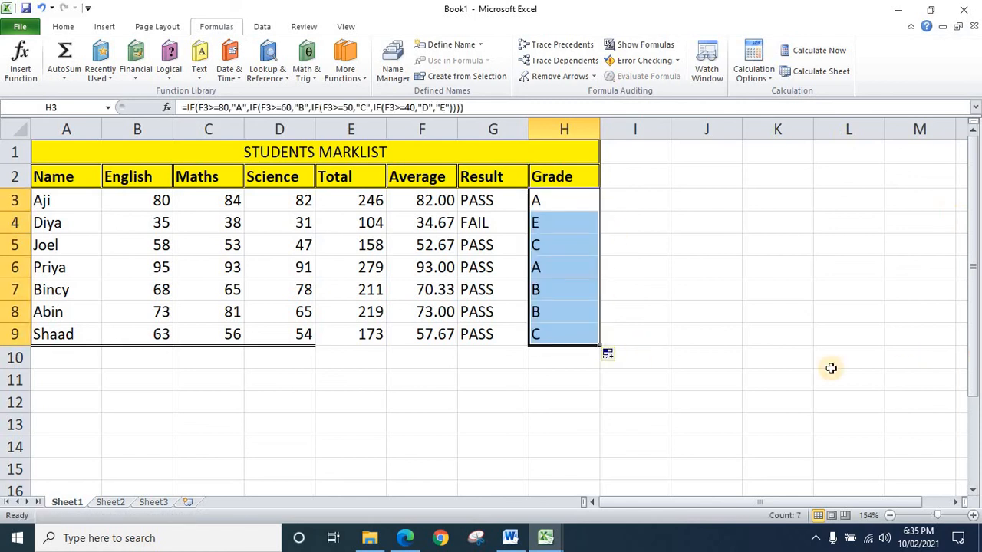
left_click(654, 382)
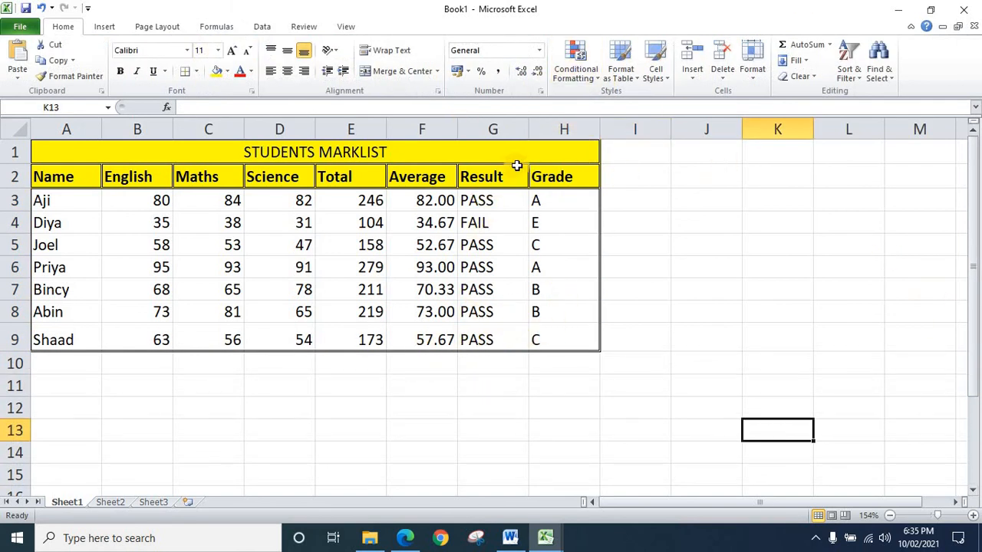
- Review the nested IF formula in the first student's Grade cell, H3, and deselect the cell
left_click(546, 204)
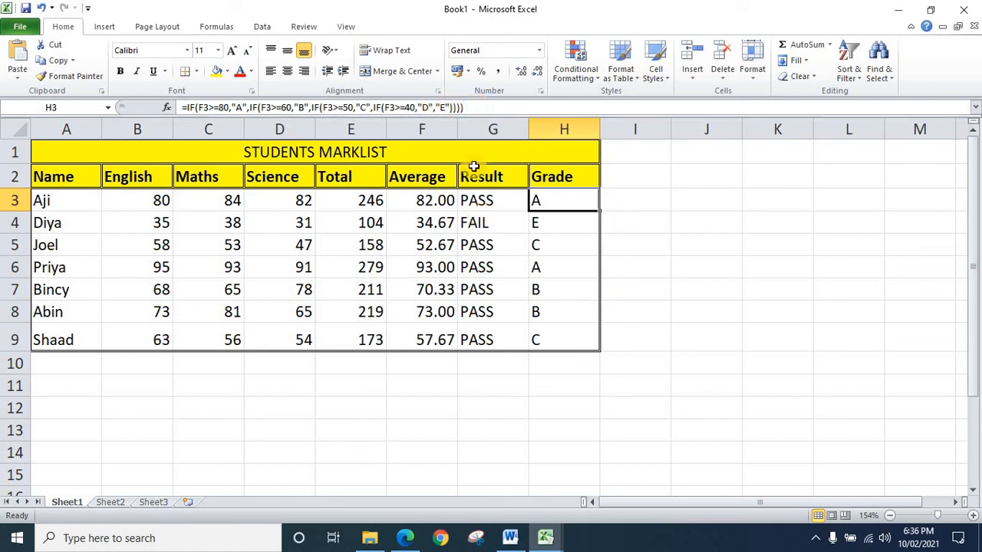
left_click(688, 289)
left_click(645, 403)
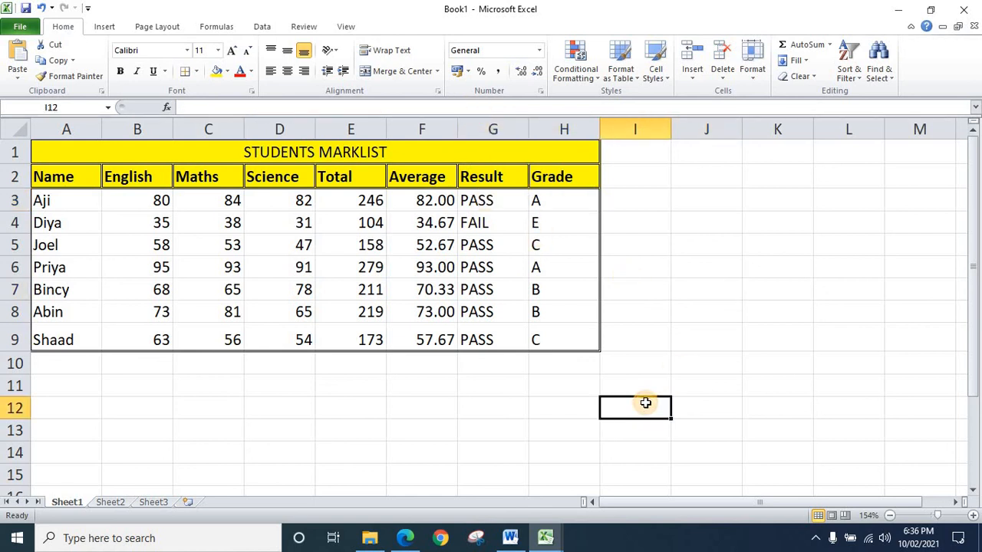